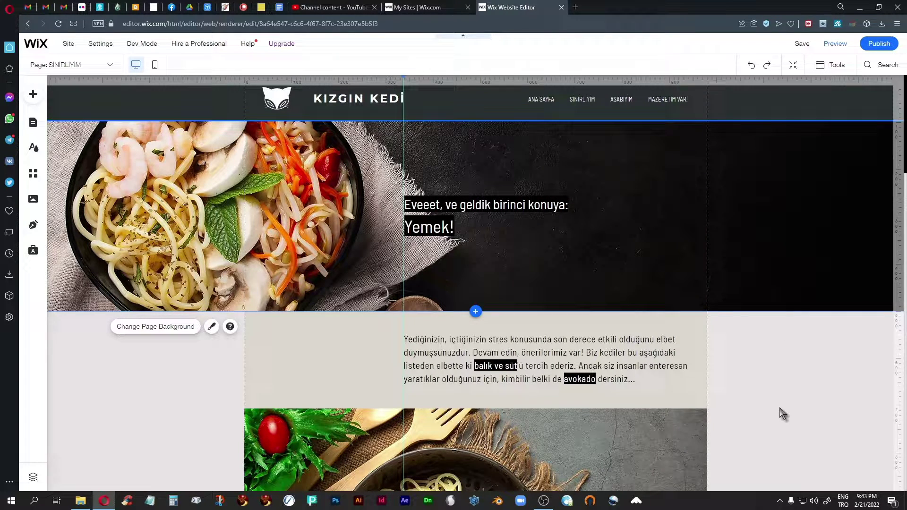
# Switch the SİNİRLİYİM page to the mobile editor and review its mobile layout from header to footer
pyautogui.scroll(-4, 783, 414)
pyautogui.scroll(4, 784, 414)
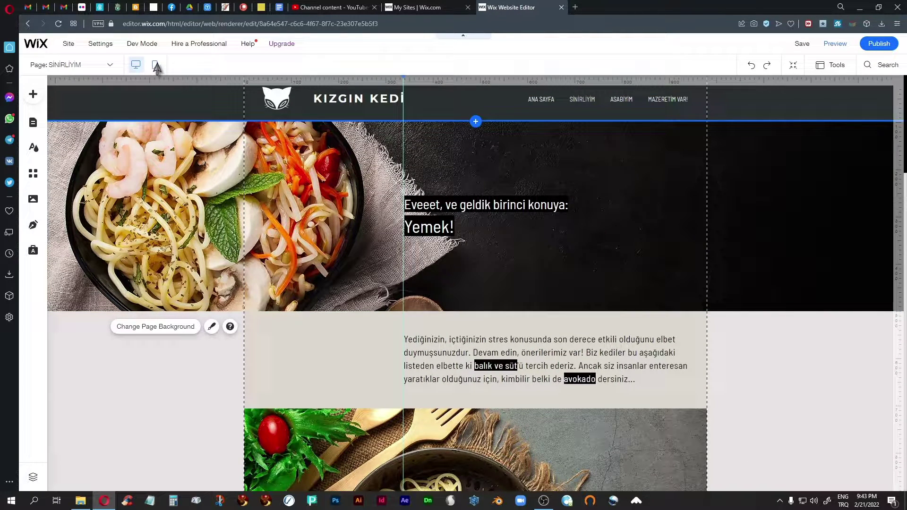
pyautogui.click(155, 65)
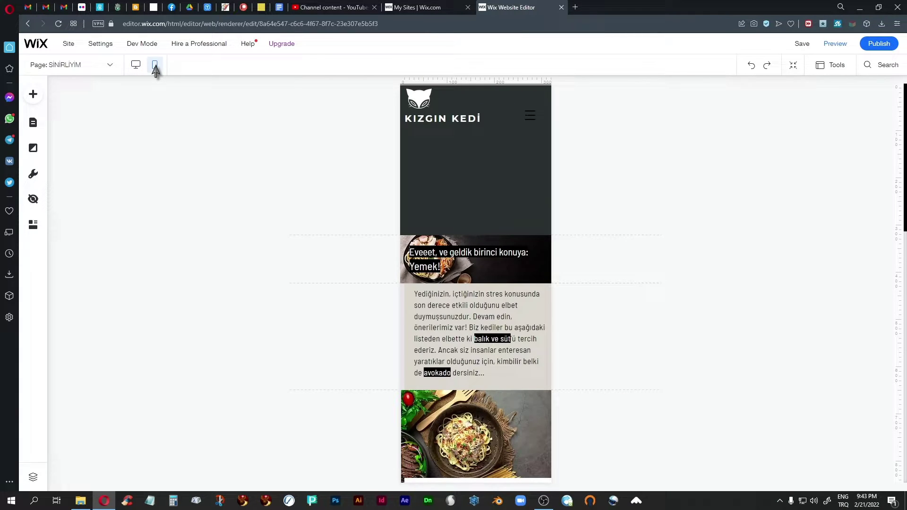
pyautogui.scroll(-10, 644, 231)
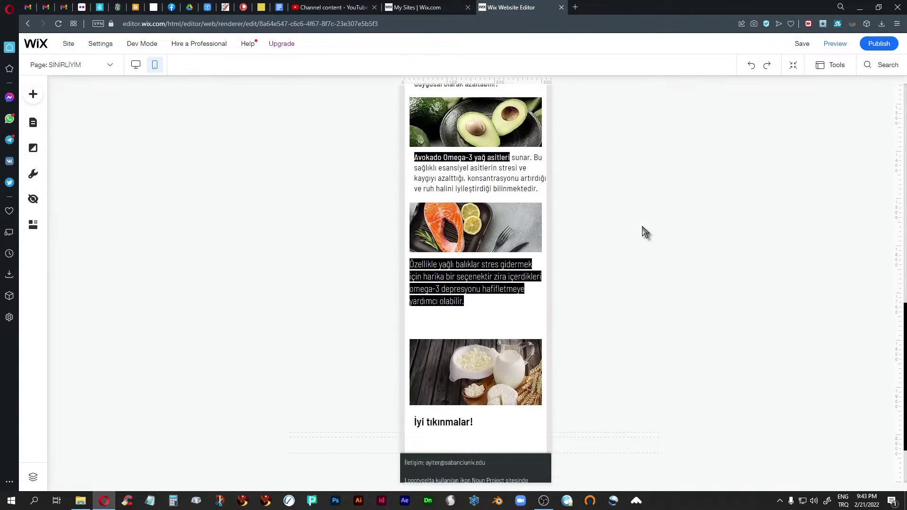
pyautogui.scroll(12, 646, 231)
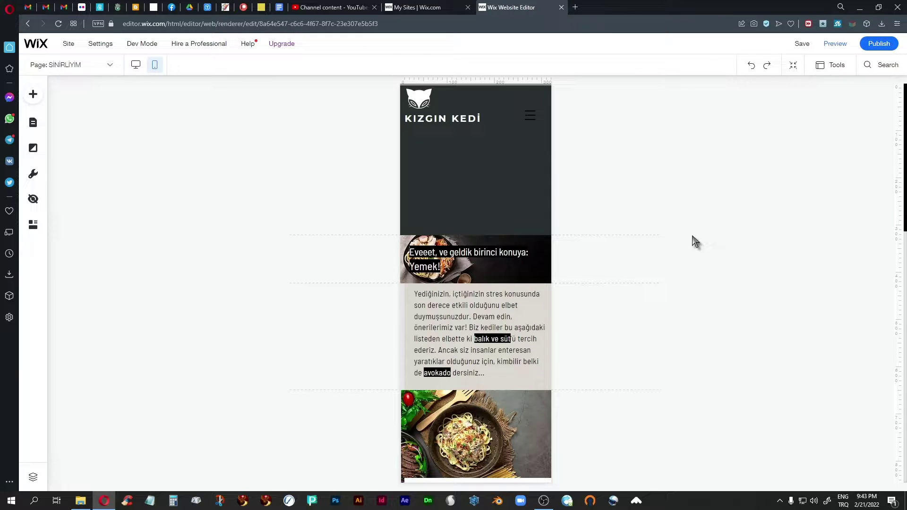
# Set the mobile menu icon's closed-state color to white (#FFFFFF)
pyautogui.click(529, 114)
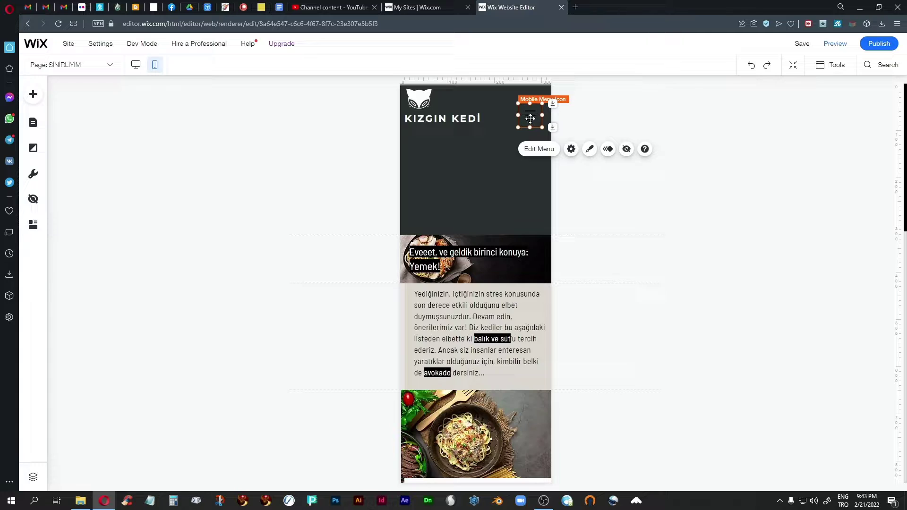
pyautogui.click(590, 150)
pyautogui.click(313, 385)
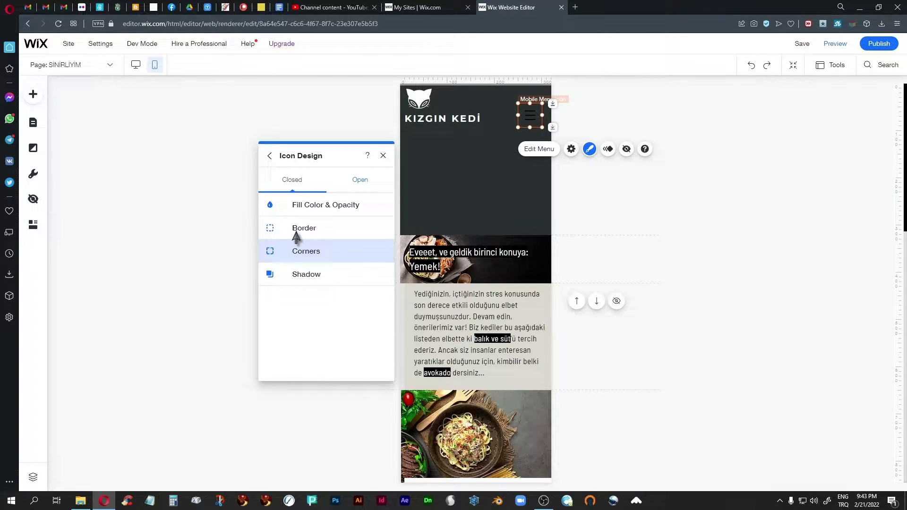
pyautogui.click(301, 210)
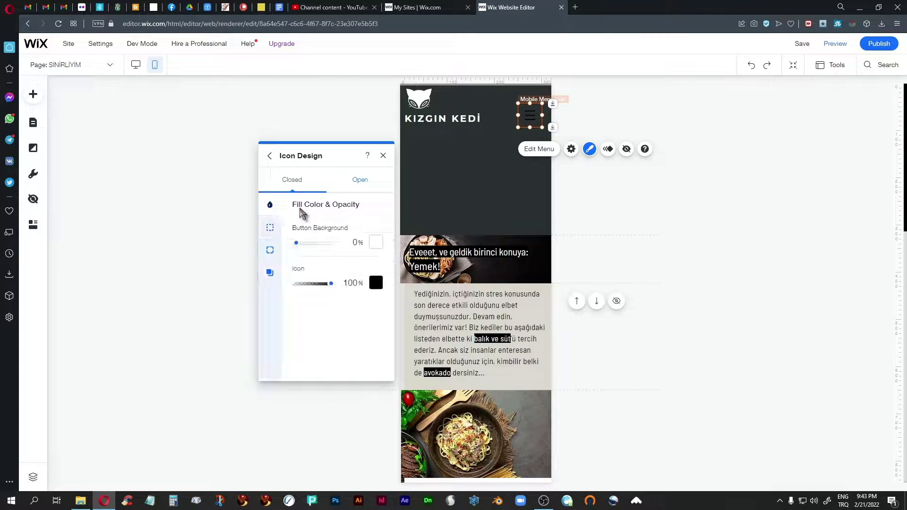
pyautogui.click(376, 282)
pyautogui.click(396, 364)
pyautogui.click(396, 338)
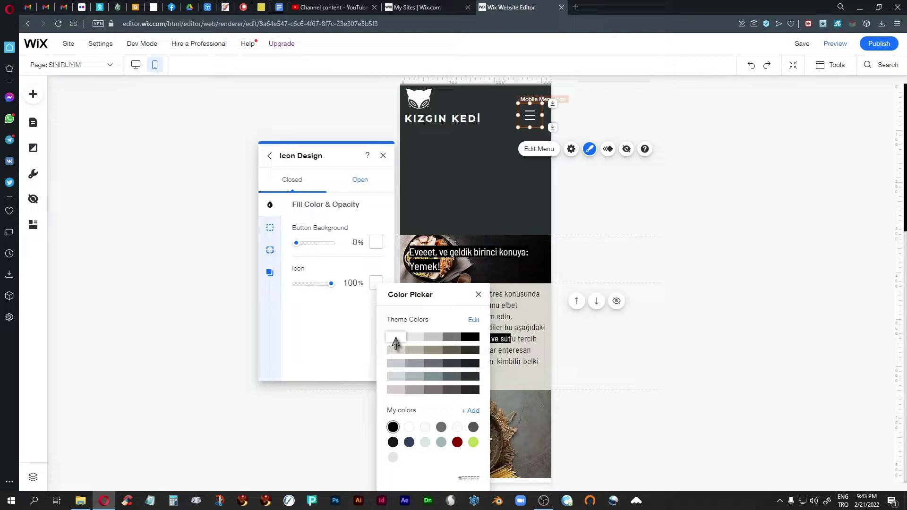
pyautogui.click(478, 295)
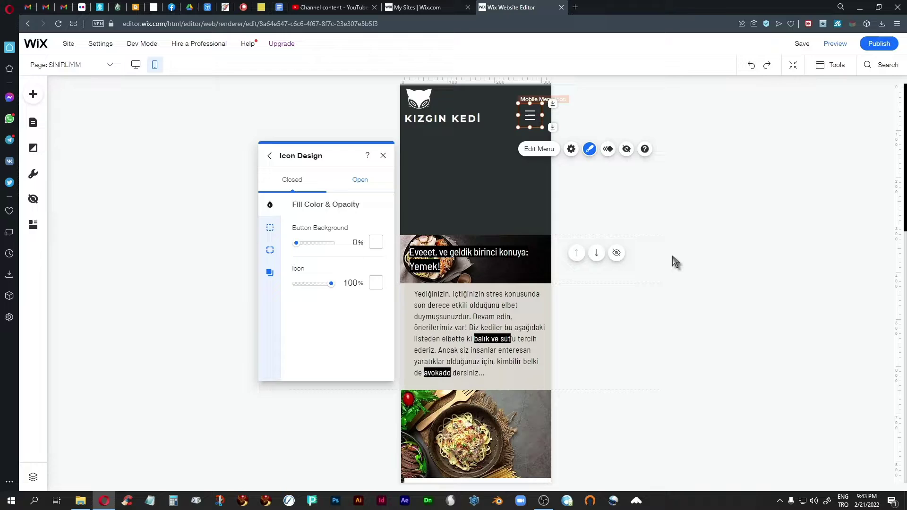
pyautogui.click(674, 259)
# Narrow the KIZGIN KEDİ text box in the header to just fit its text
pyautogui.click(431, 119)
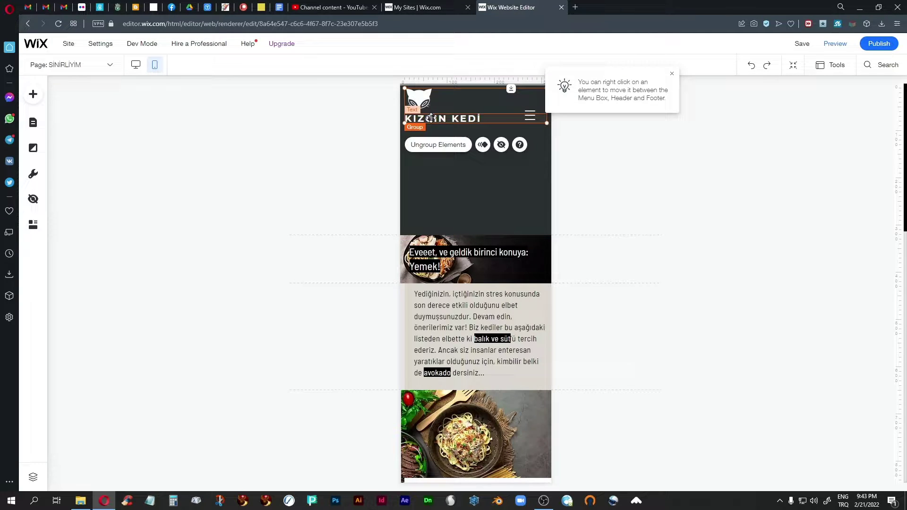
pyautogui.click(431, 119)
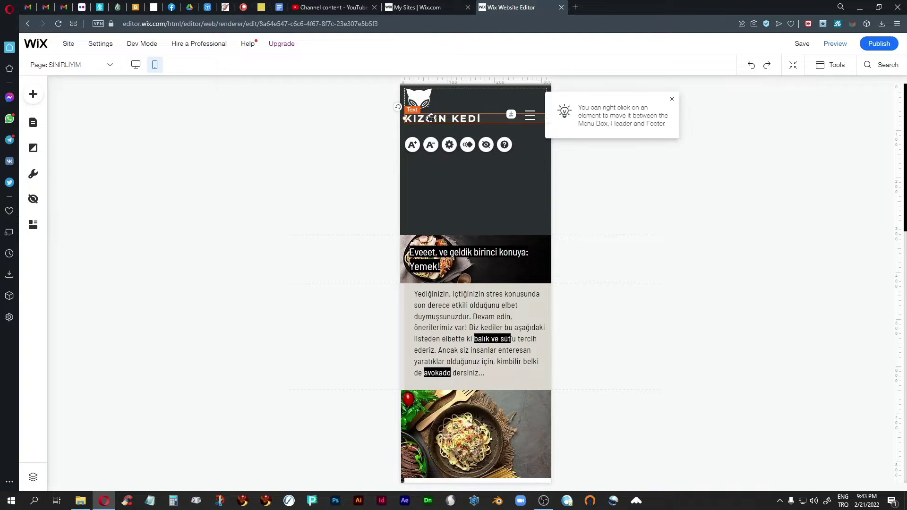
pyautogui.click(671, 99)
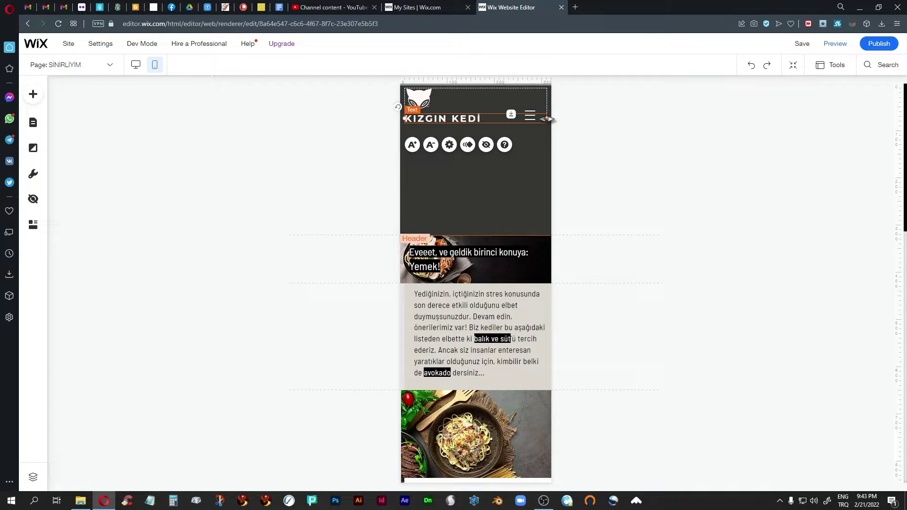
pyautogui.moveTo(548, 117); pyautogui.dragTo(485, 120)
pyautogui.click(636, 154)
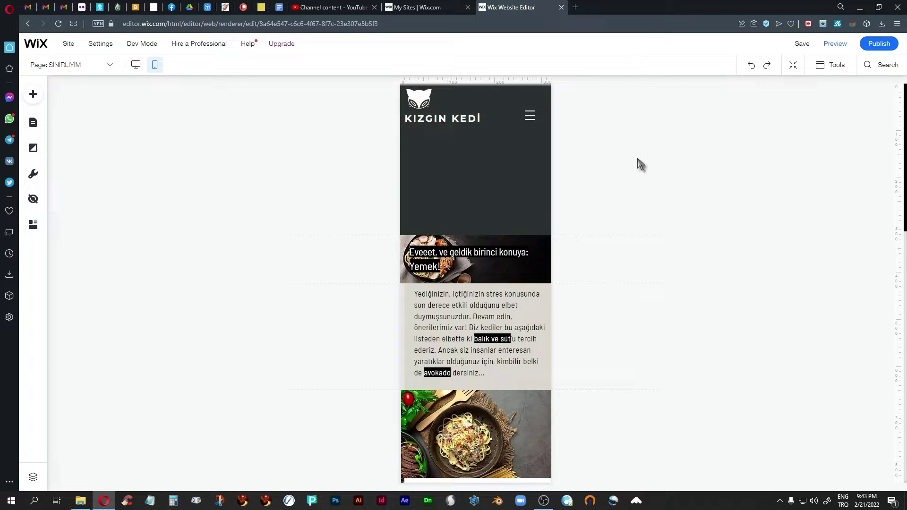
# Place the KIZGIN KEDİ title beside the cat logo and move the menu icon up in line with it
pyautogui.click(428, 119)
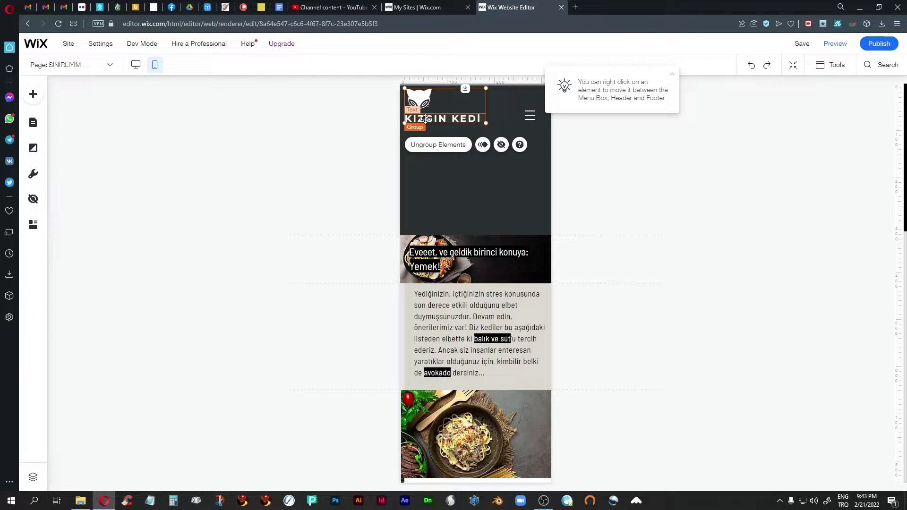
pyautogui.click(426, 119)
pyautogui.moveTo(426, 119); pyautogui.dragTo(458, 99)
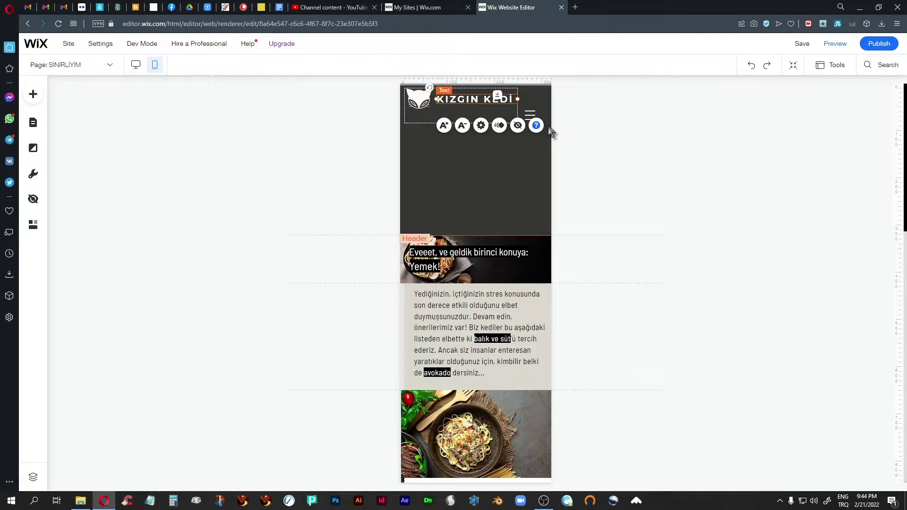
pyautogui.click(529, 116)
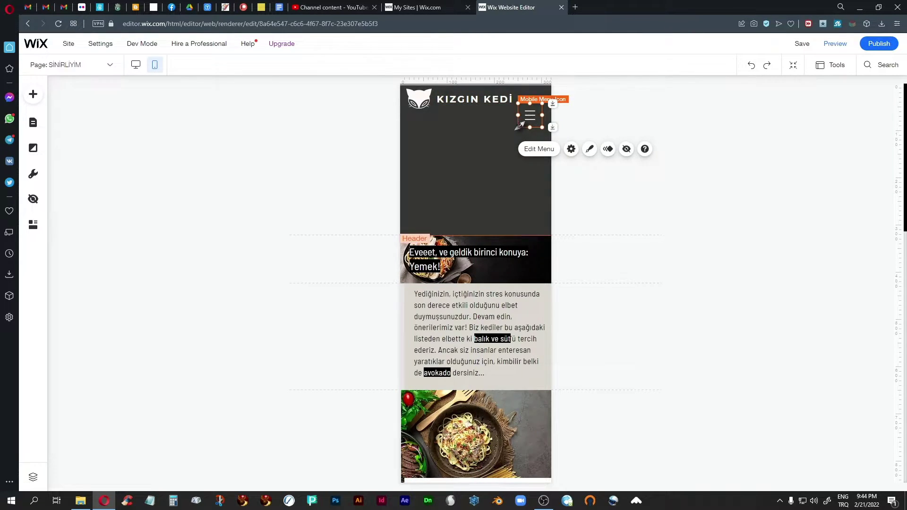
pyautogui.moveTo(518, 128); pyautogui.dragTo(539, 100)
# Shorten the mobile header so it ends just below the logo and menu icon
pyautogui.click(476, 194)
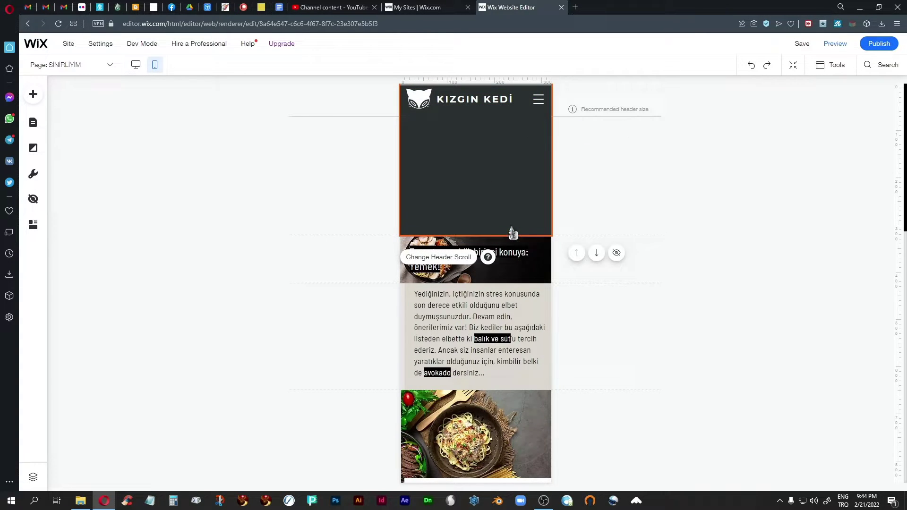
pyautogui.moveTo(514, 234); pyautogui.dragTo(506, 123)
pyautogui.click(674, 310)
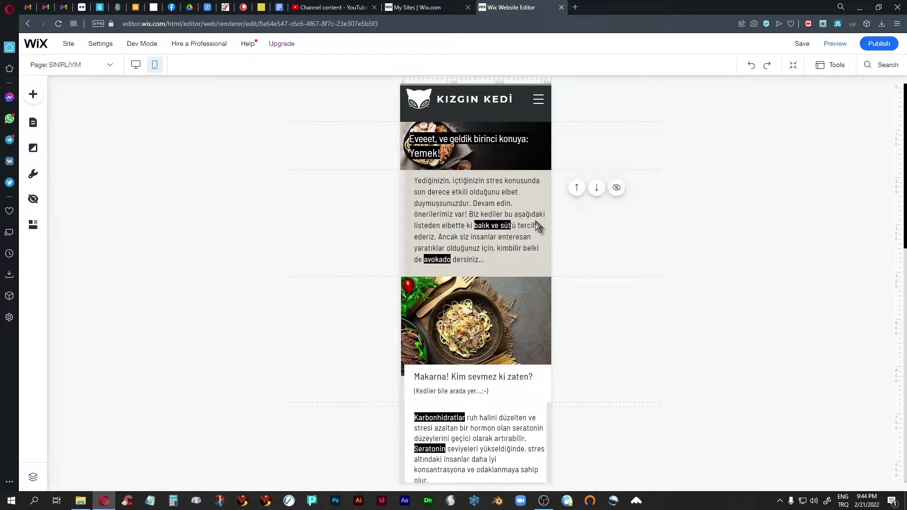
# Check the desktop layout, and extend the beige intro paragraph's container box to the mobile page's left edge
pyautogui.click(135, 66)
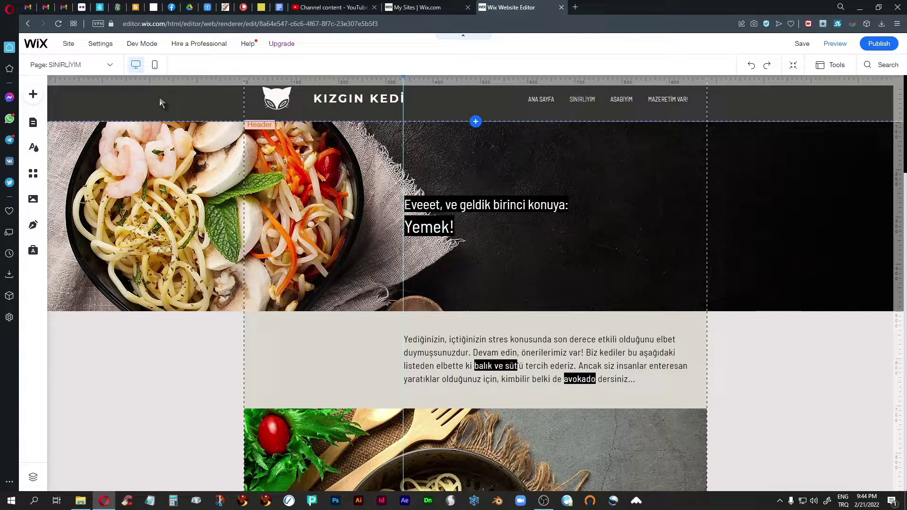
pyautogui.click(154, 66)
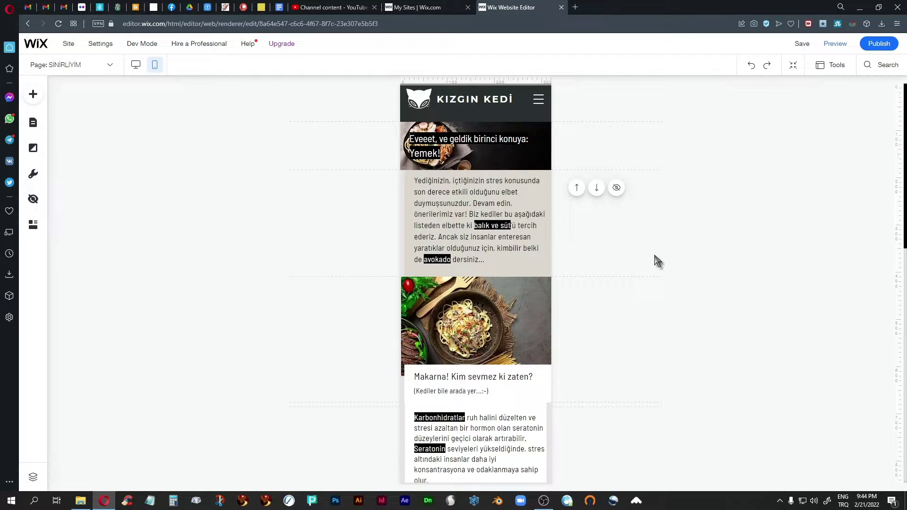
pyautogui.click(408, 229)
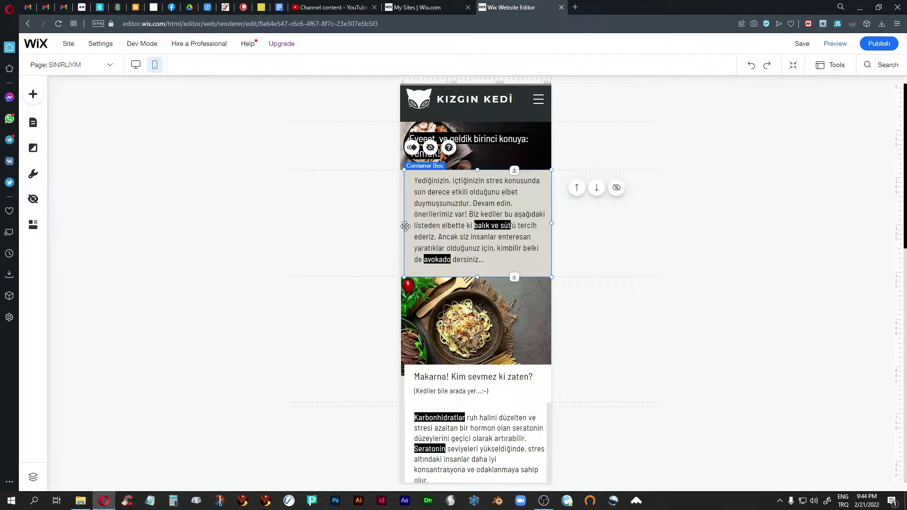
pyautogui.moveTo(404, 224); pyautogui.dragTo(400, 224)
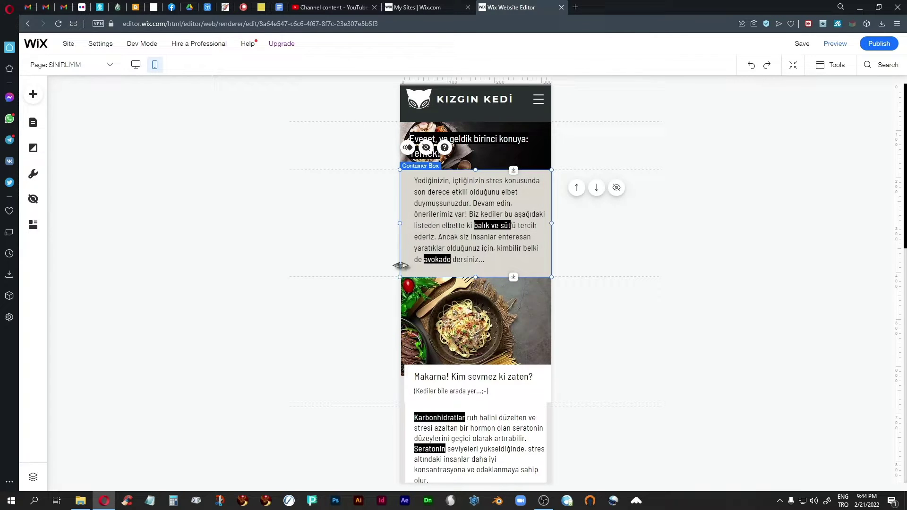
# Reduce the "Makarna! Kim sevmez ki zaten?" caption's text size to 11 px
pyautogui.click(542, 383)
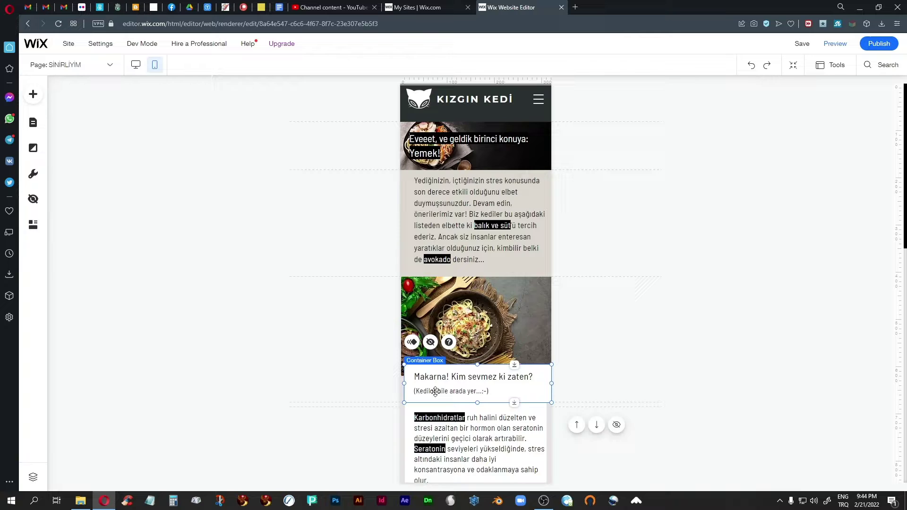
pyautogui.click(451, 390)
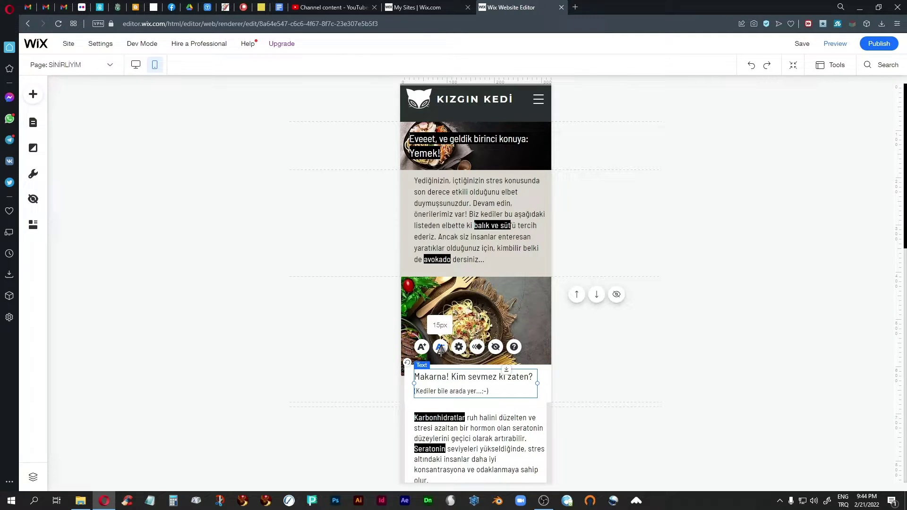
pyautogui.click(440, 348)
pyautogui.click(440, 348)
pyautogui.click(441, 348)
pyautogui.click(440, 348)
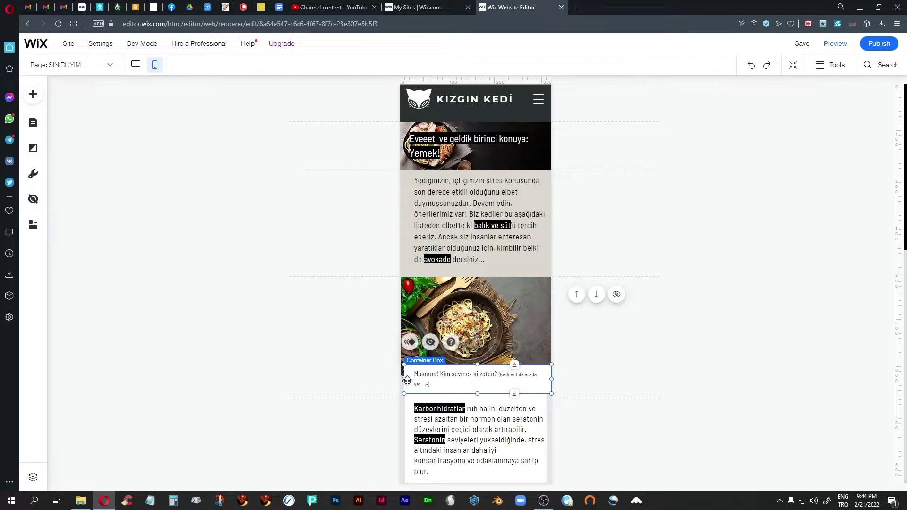
# Move the Makarna caption box onto the pasta photo and shrink the box and its text to fit against the photo's right edge
pyautogui.moveTo(410, 381); pyautogui.dragTo(411, 327)
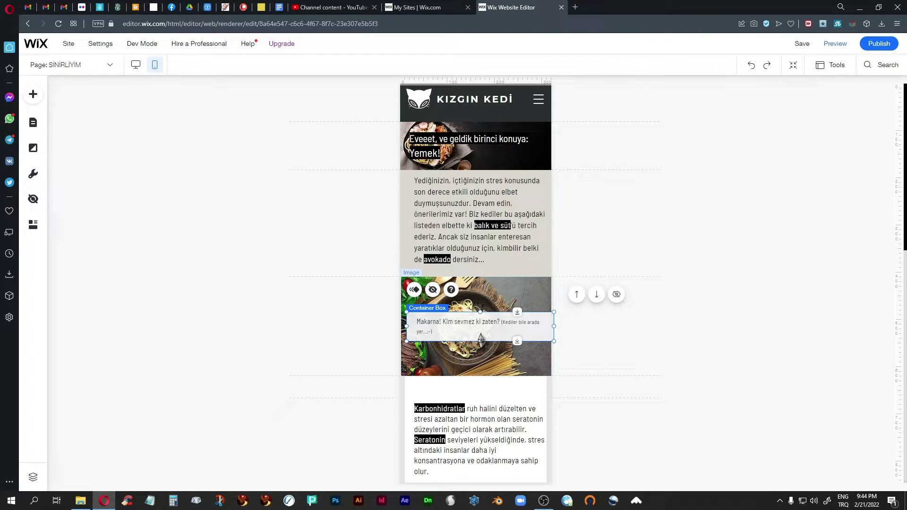
pyautogui.moveTo(481, 339); pyautogui.dragTo(477, 331)
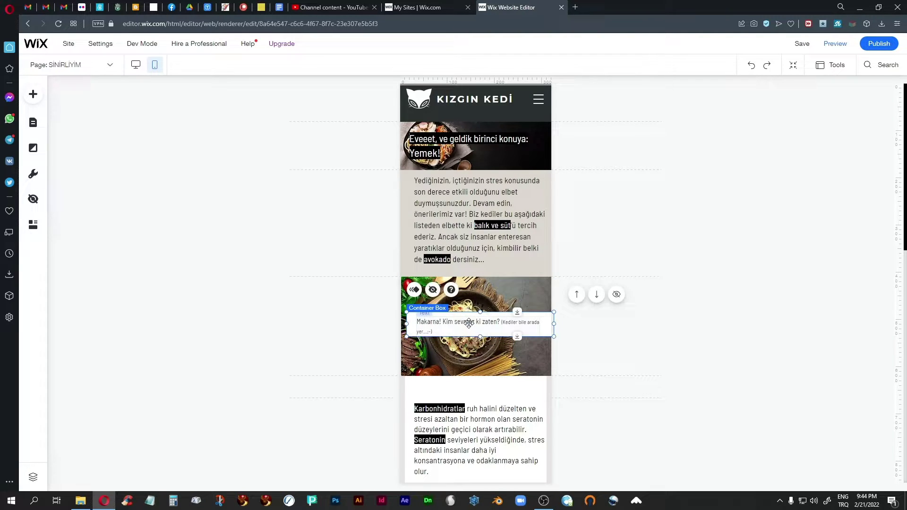
pyautogui.click(423, 331)
pyautogui.moveTo(417, 327); pyautogui.dragTo(489, 327)
pyautogui.click(434, 324)
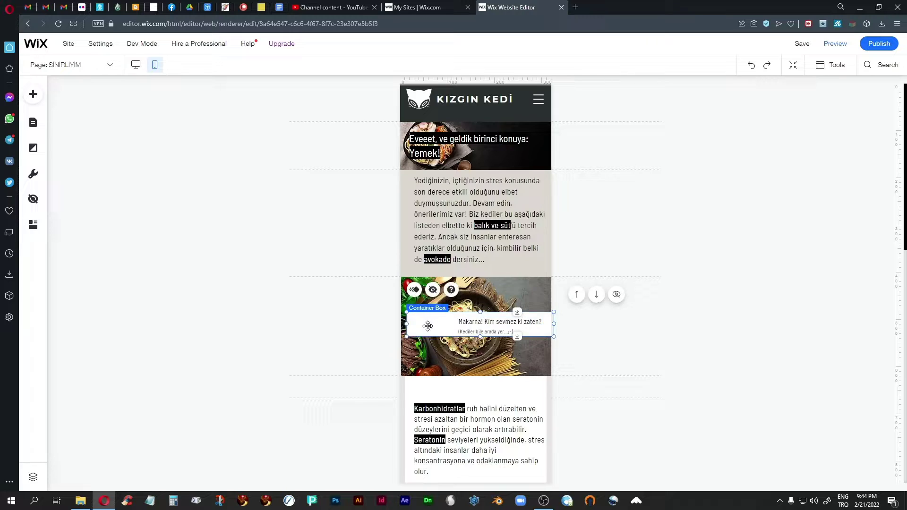
pyautogui.moveTo(404, 324); pyautogui.dragTo(447, 329)
pyautogui.moveTo(544, 330)
pyautogui.mouseDown()
pyautogui.moveTo(500, 331)
pyautogui.moveTo(543, 330)
pyautogui.mouseUp()
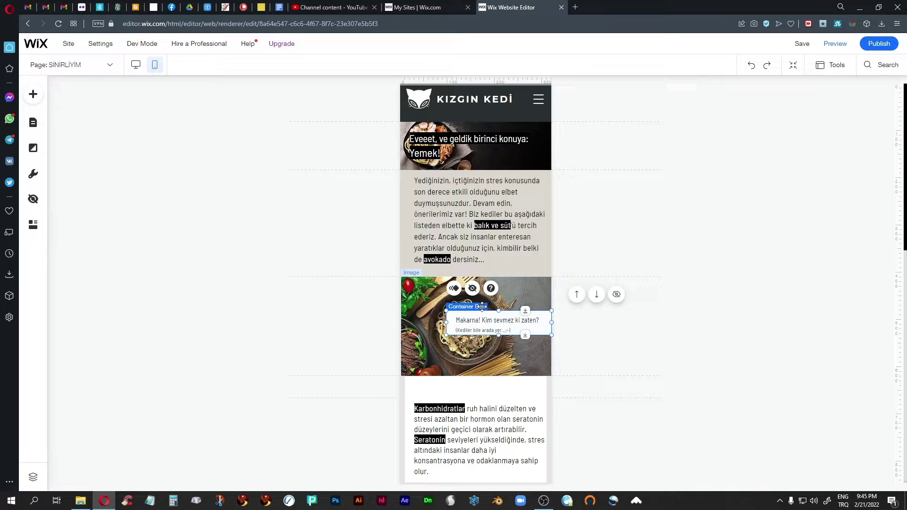
# Close the empty gap between the pasta photo and the Karbonhidratlar paragraph
pyautogui.click(484, 325)
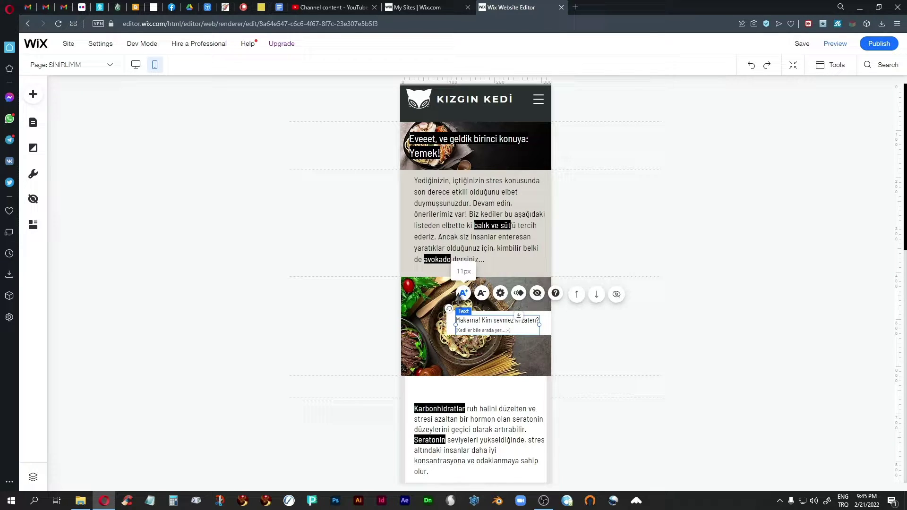
pyautogui.click(599, 386)
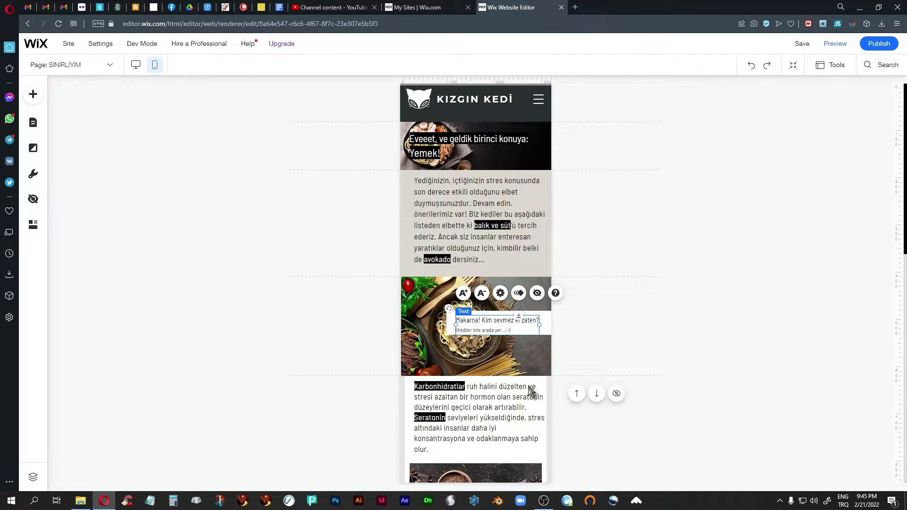
pyautogui.click(509, 360)
# Widen the Karbonhidratlar paragraph's container box to both mobile page edges and delete the empty space above the chocolate photo
pyautogui.scroll(-3, 611, 407)
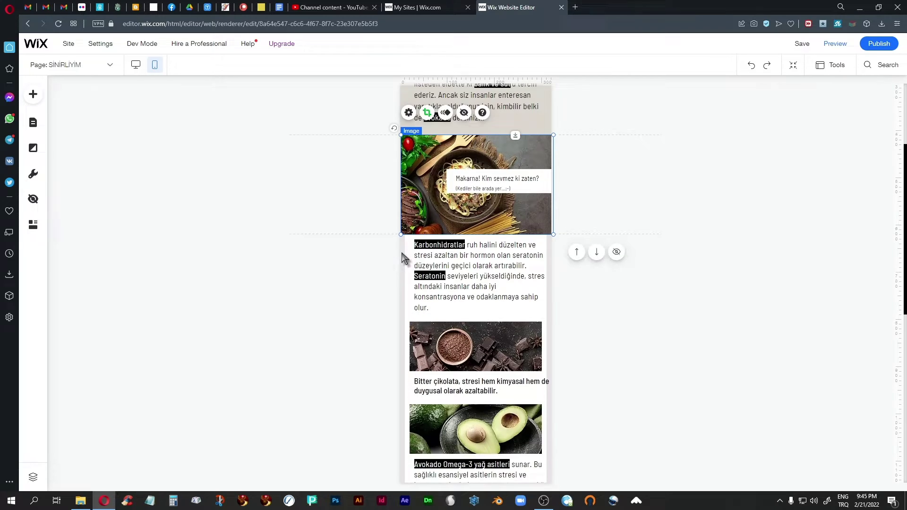
pyautogui.click(409, 259)
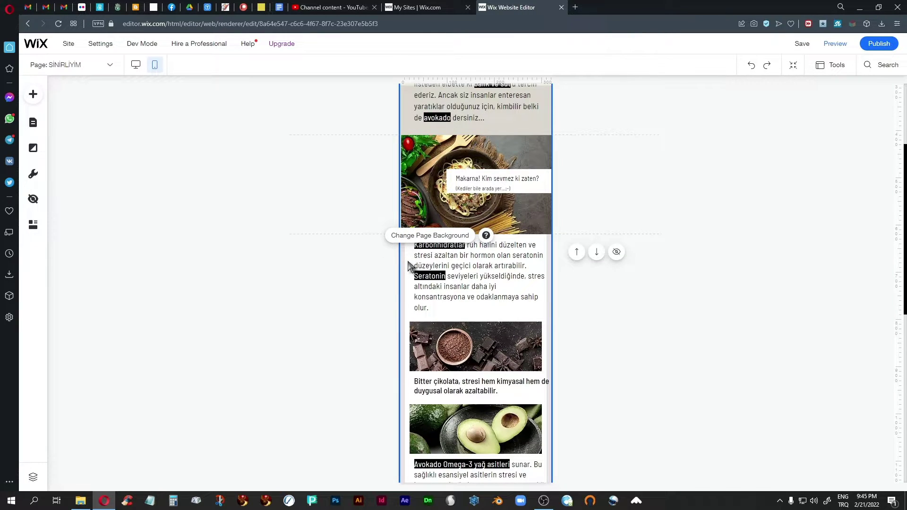
pyautogui.click(468, 267)
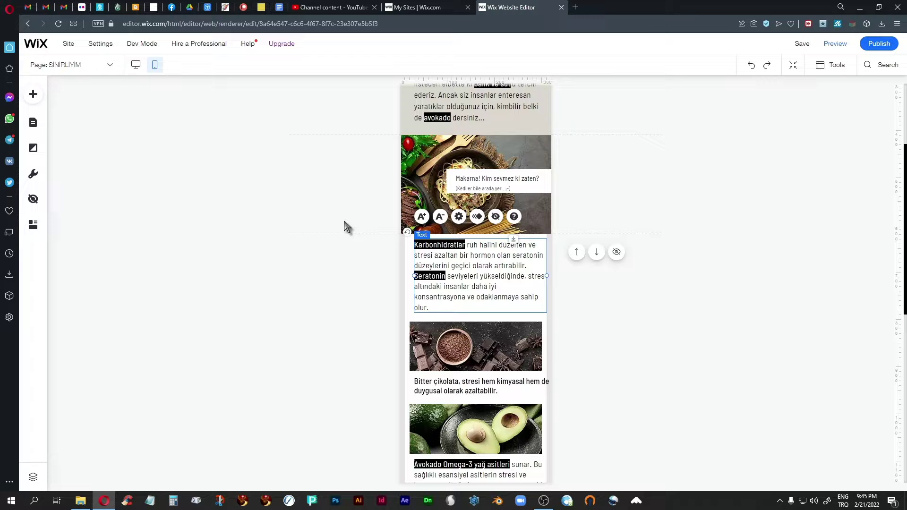
pyautogui.click(407, 275)
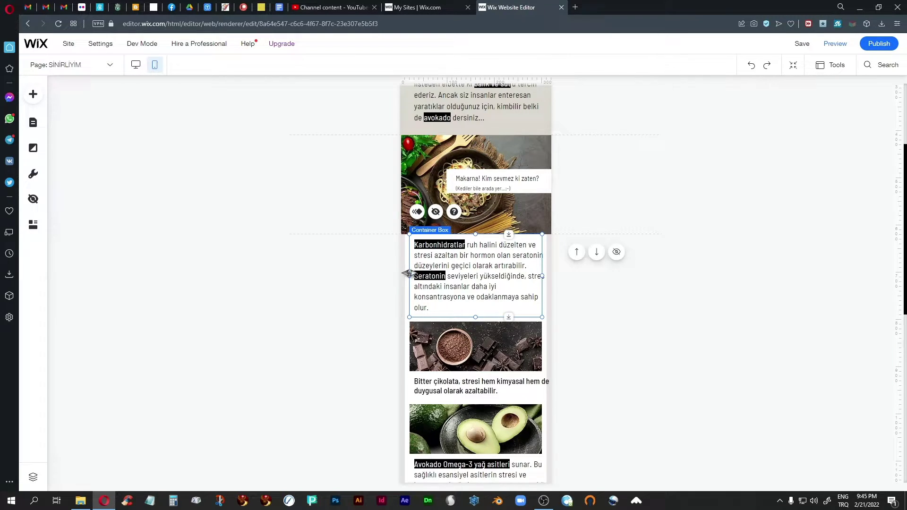
pyautogui.moveTo(408, 273); pyautogui.dragTo(401, 274)
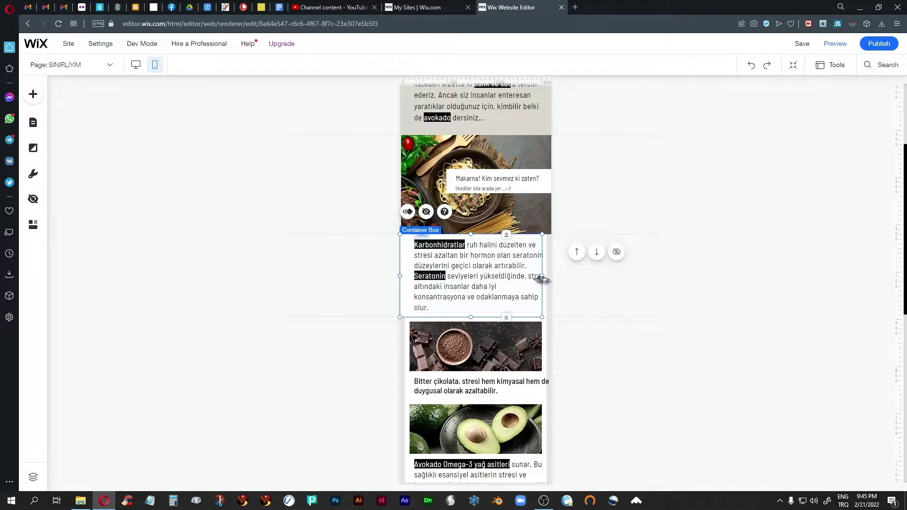
pyautogui.moveTo(542, 279); pyautogui.dragTo(554, 280)
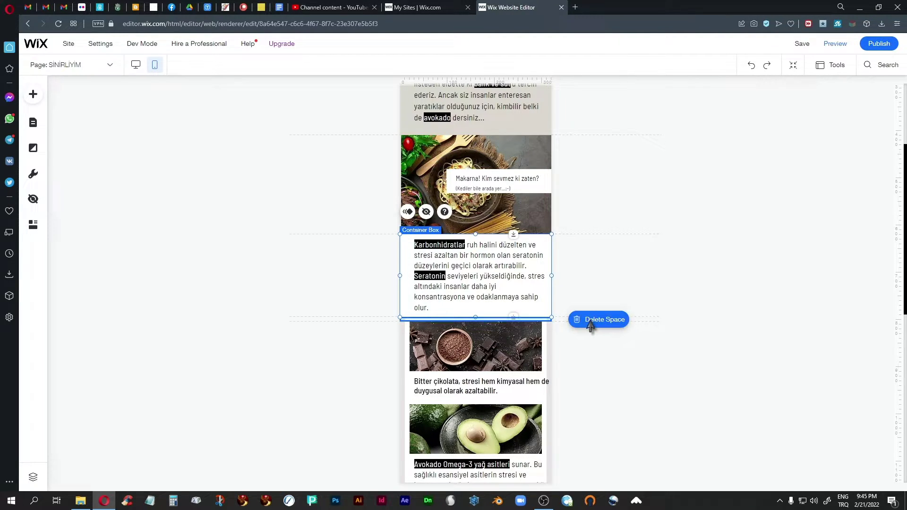
pyautogui.click(593, 321)
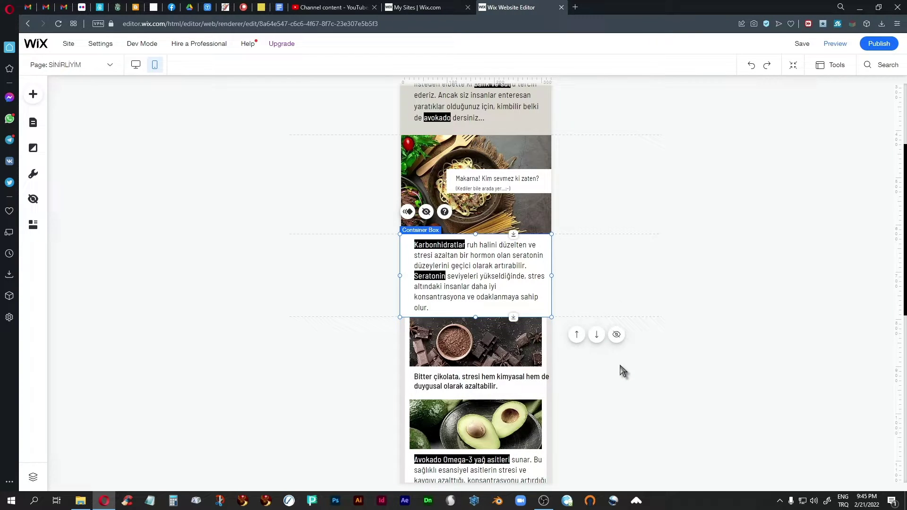
pyautogui.click(597, 373)
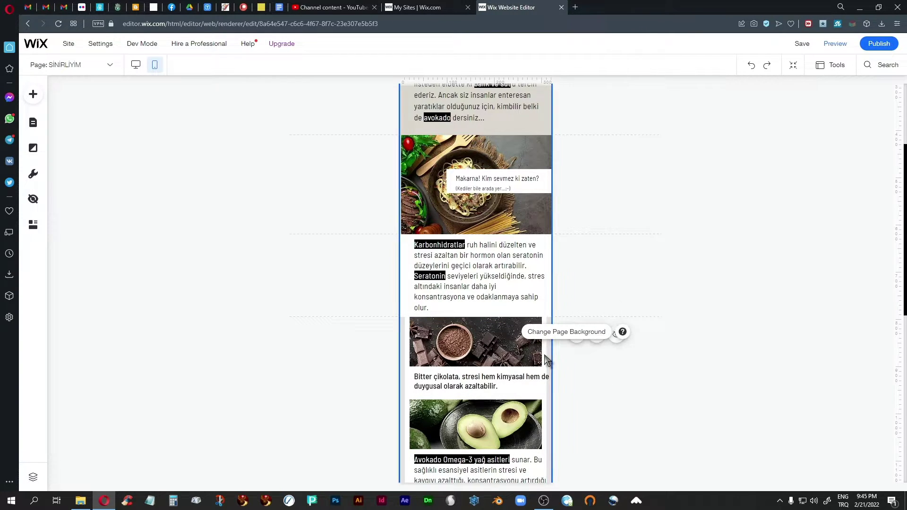
# Shift the chocolate photo towards the page's left edge and enlarge it past the right edge
pyautogui.click(472, 351)
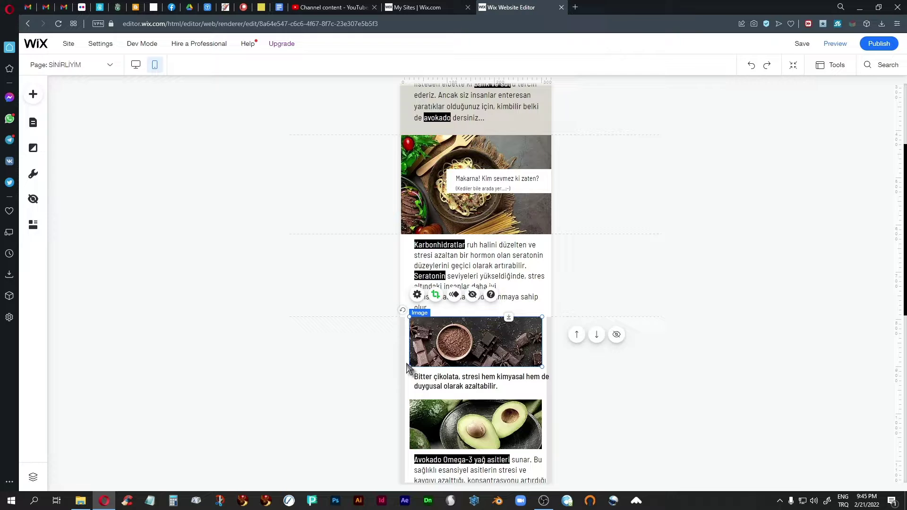
pyautogui.moveTo(409, 367); pyautogui.dragTo(403, 364)
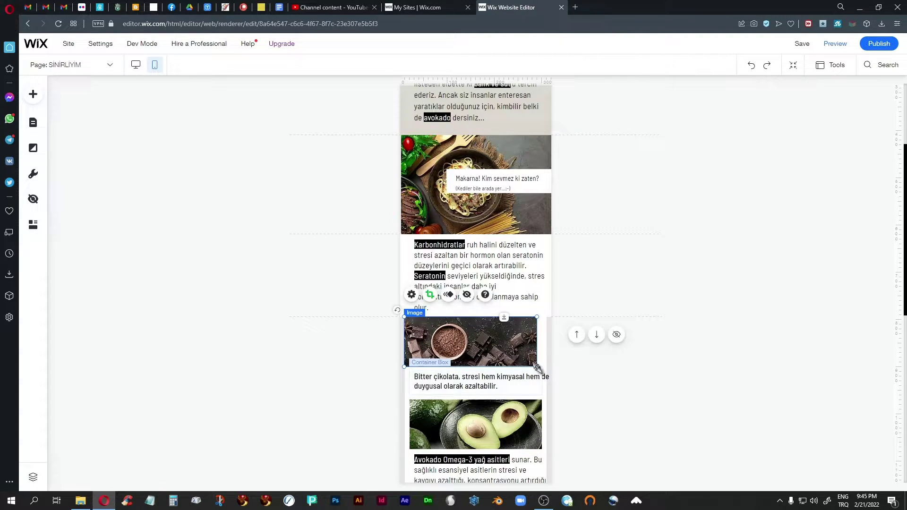
pyautogui.moveTo(537, 367); pyautogui.dragTo(561, 375)
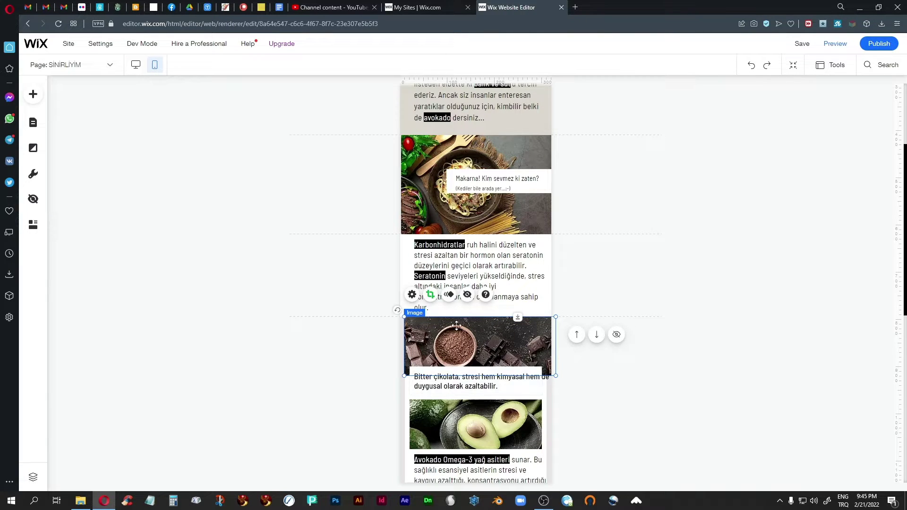
# Recrop the chocolate photo by repositioning it in its frame, trimming the frame's upper edge and applying the crop
pyautogui.click(436, 294)
pyautogui.moveTo(458, 330); pyautogui.dragTo(468, 338)
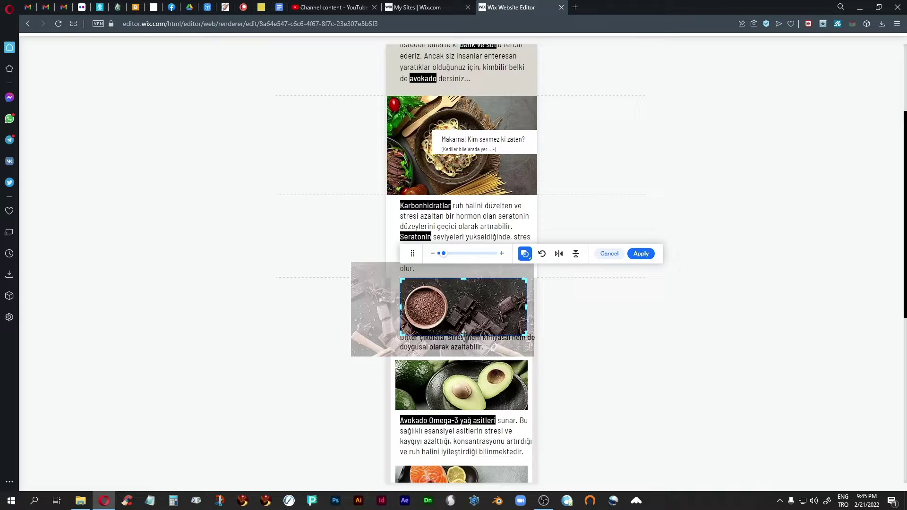
pyautogui.moveTo(464, 336); pyautogui.dragTo(463, 334)
pyautogui.moveTo(464, 278); pyautogui.dragTo(464, 285)
pyautogui.click(641, 259)
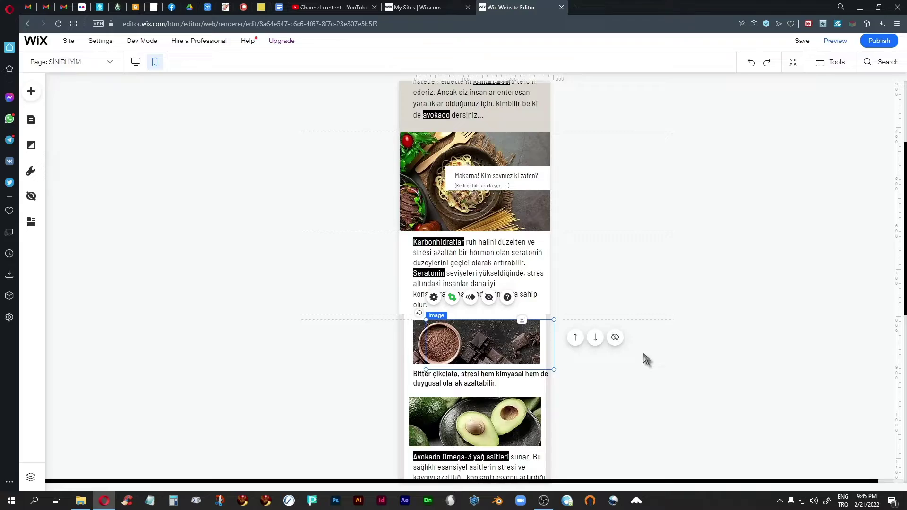
# Check how the chocolate photo and its caption are arranged in the desktop layout, and return to the mobile layout
pyautogui.click(135, 64)
pyautogui.scroll(-5, 513, 312)
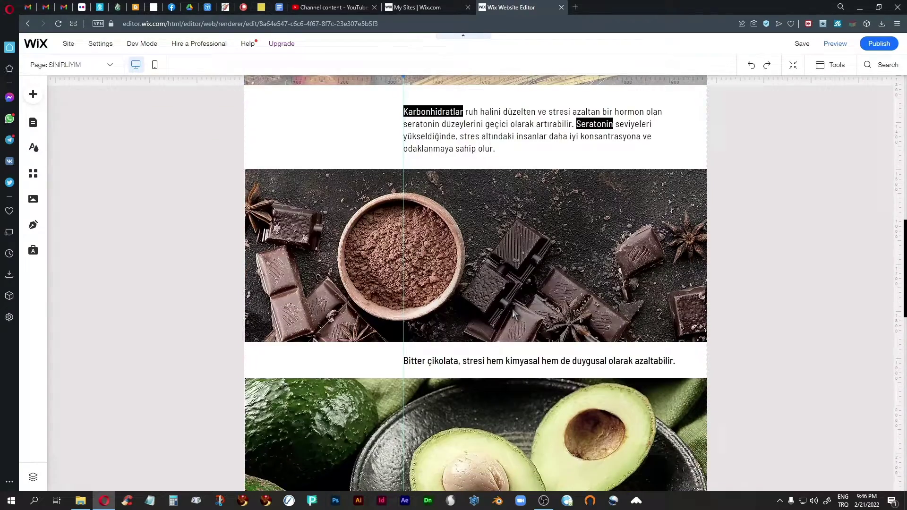
pyautogui.scroll(10, 513, 311)
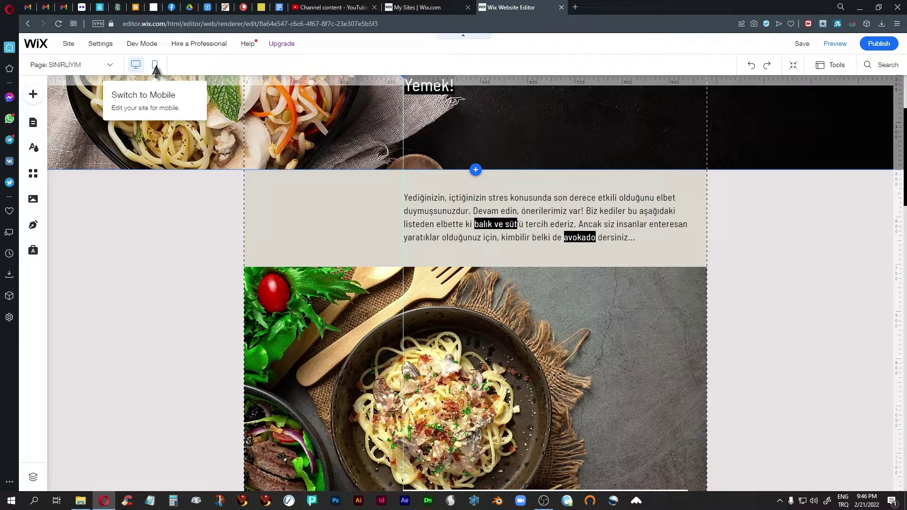
pyautogui.click(155, 65)
# Enlarge the chocolate photo to span the full mobile page width, directly below the Karbonhidratlar paragraph
pyautogui.scroll(-3, 567, 329)
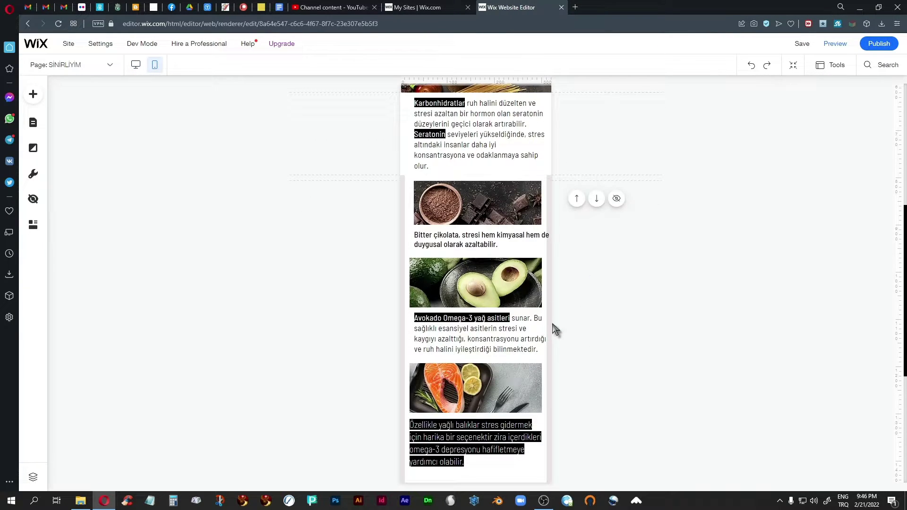
pyautogui.click(513, 211)
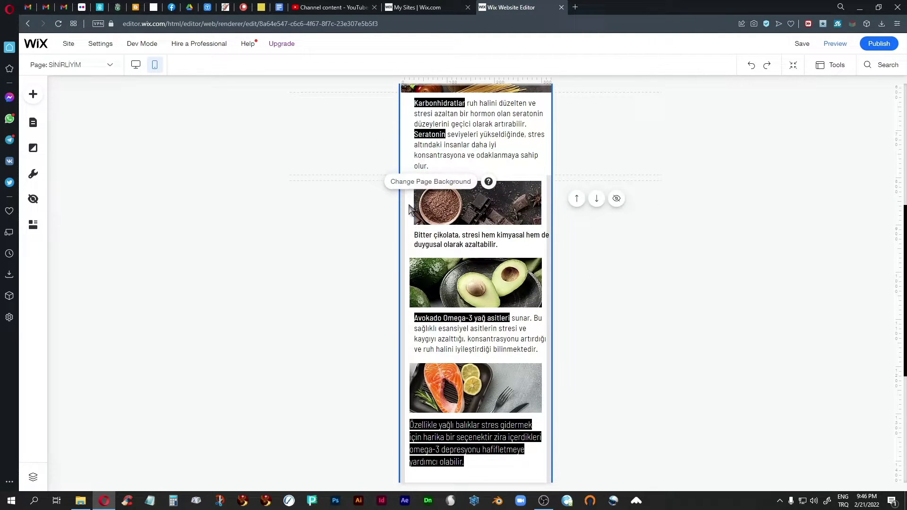
pyautogui.moveTo(413, 231); pyautogui.dragTo(400, 233)
pyautogui.moveTo(544, 181); pyautogui.dragTo(563, 197)
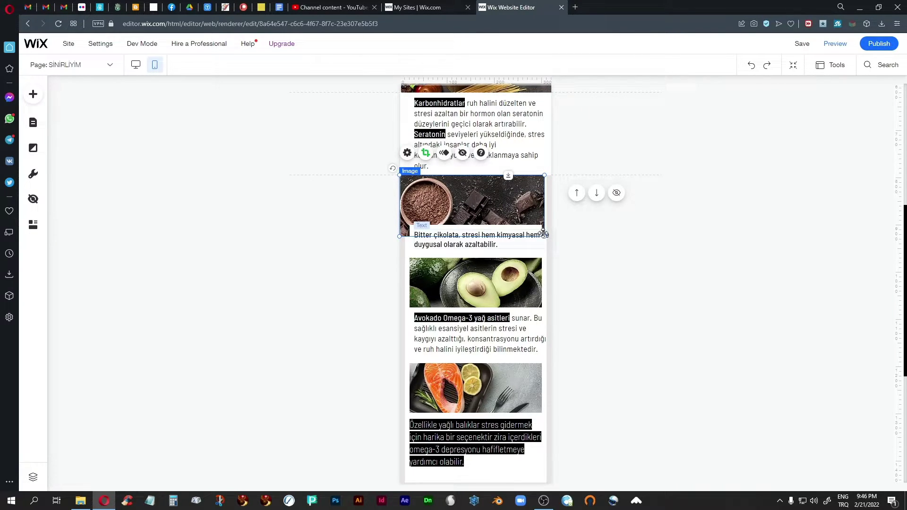
pyautogui.moveTo(544, 235); pyautogui.dragTo(565, 249)
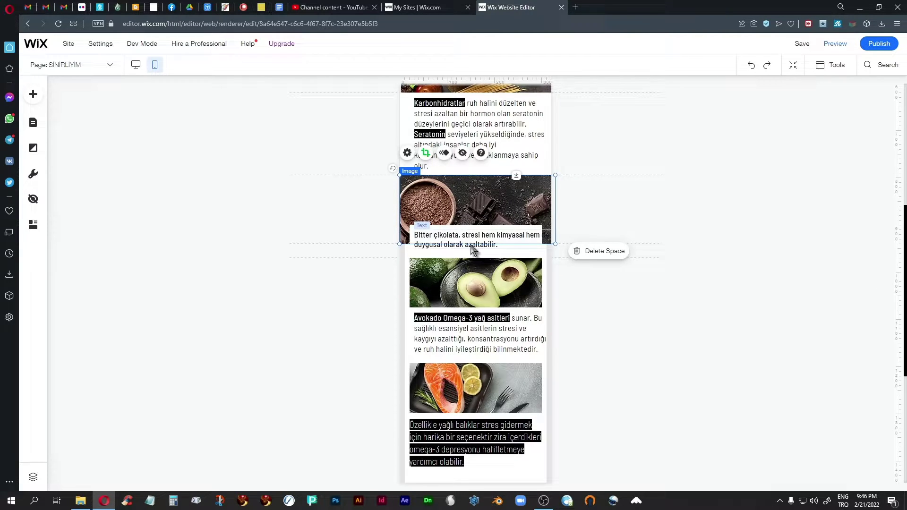
# Place the "Bitter çikolata" caption on the chocolate photo, with white text and a text box about 261 px wide
pyautogui.click(465, 237)
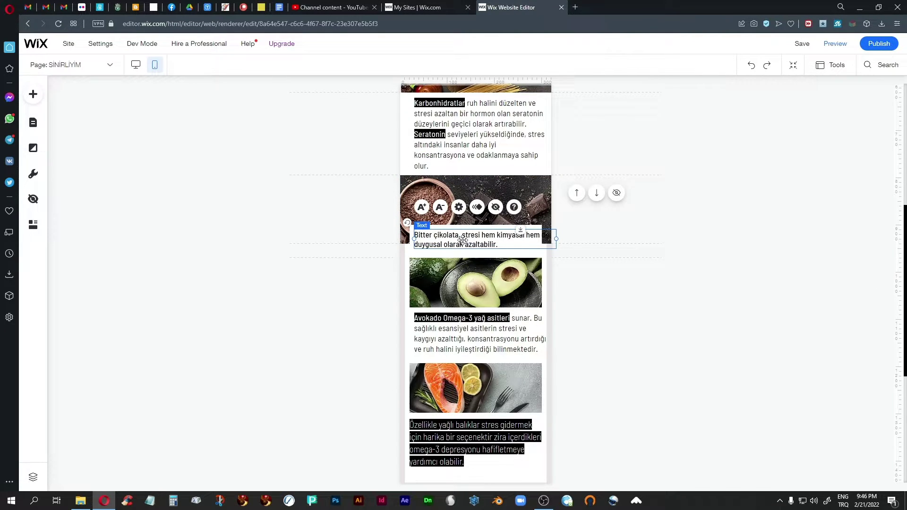
pyautogui.moveTo(462, 239); pyautogui.dragTo(460, 207)
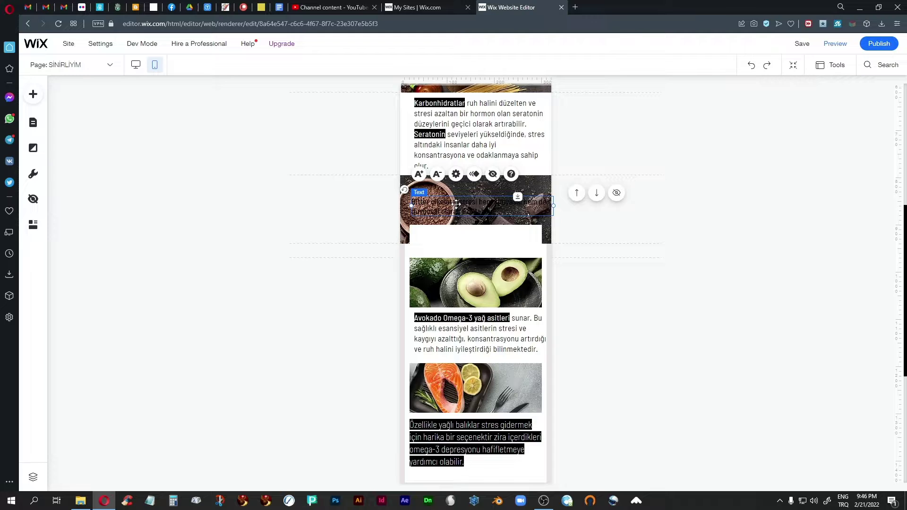
pyautogui.click(456, 174)
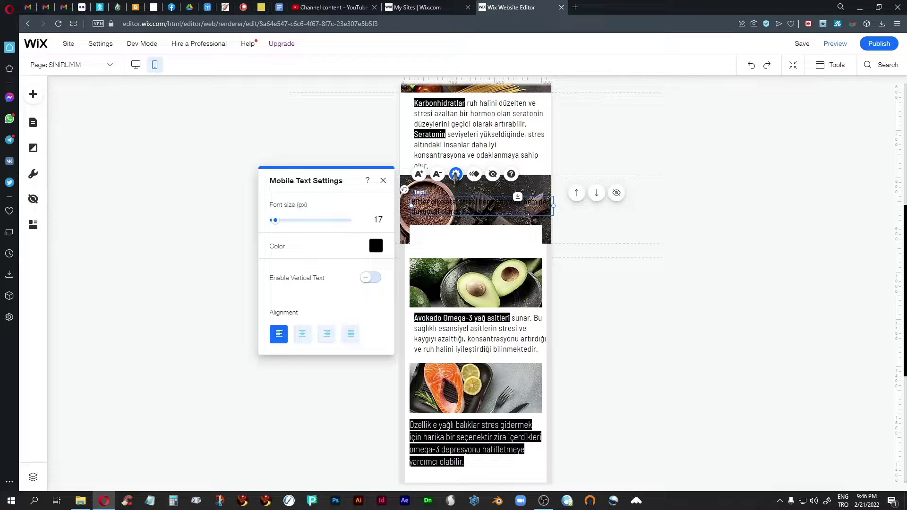
pyautogui.click(376, 245)
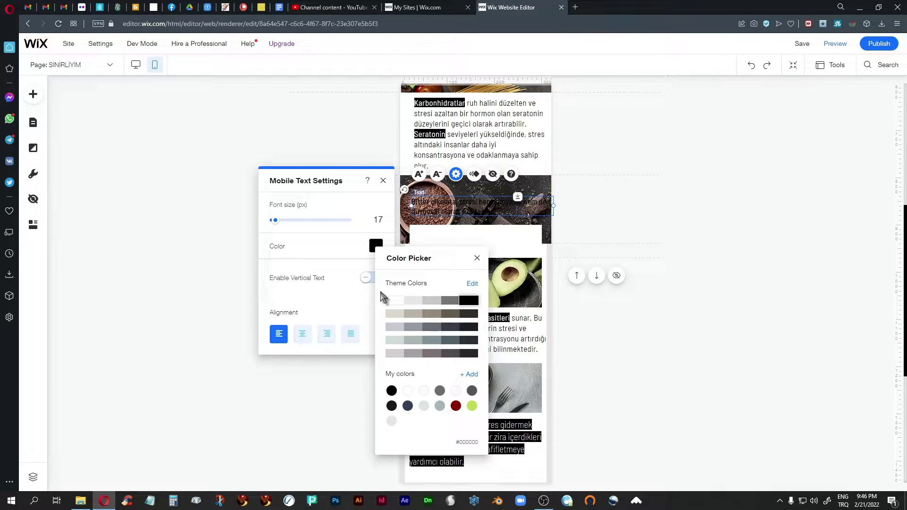
pyautogui.click(394, 302)
pyautogui.click(477, 258)
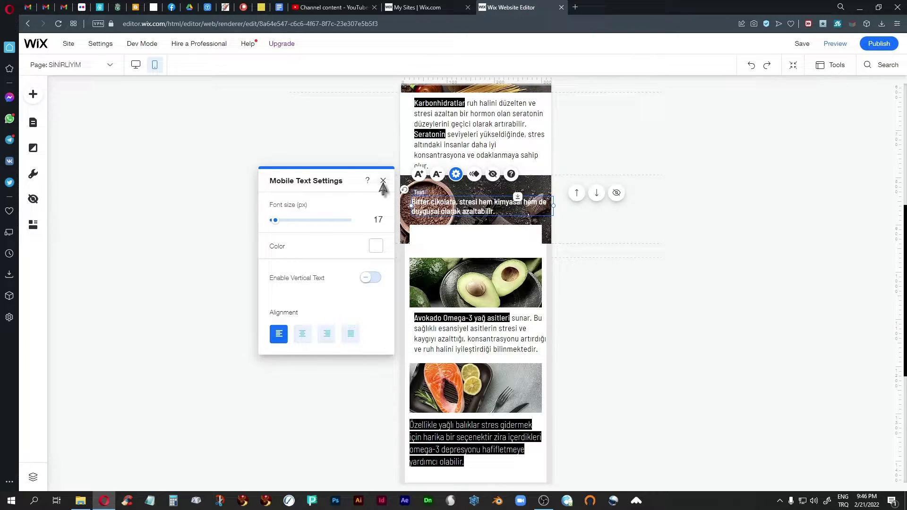
pyautogui.click(383, 180)
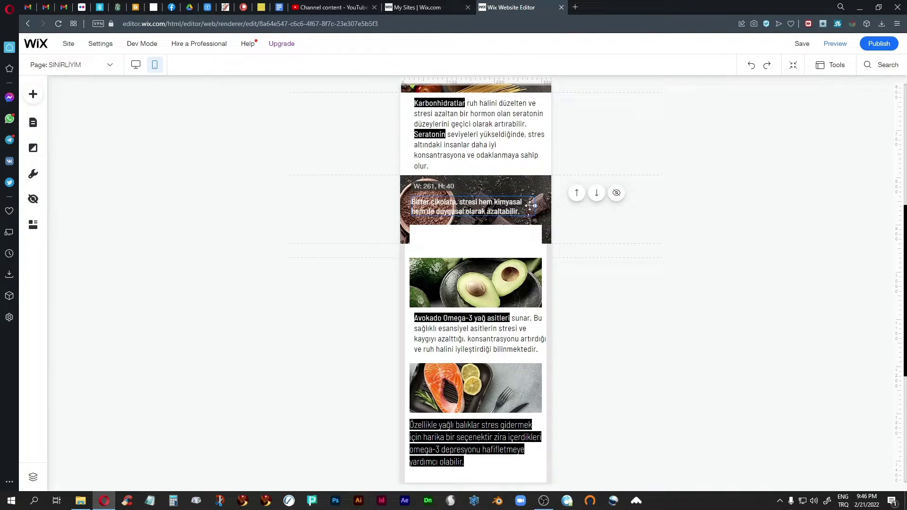
pyautogui.click(509, 242)
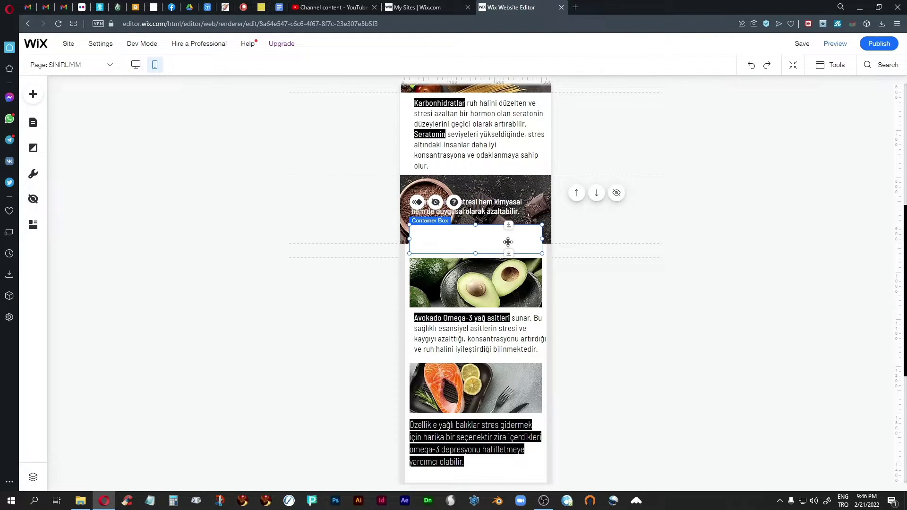
pyautogui.press('Delete')
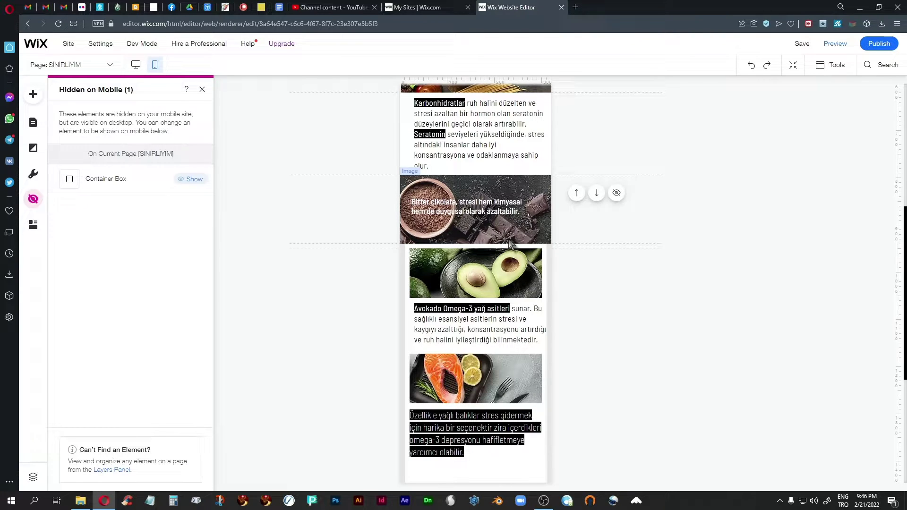
pyautogui.hotkey('ctrl', 'z')
# Hide the empty white container box over the chocolate photo on mobile, and delete the gap above the avocado photo
pyautogui.click(509, 237)
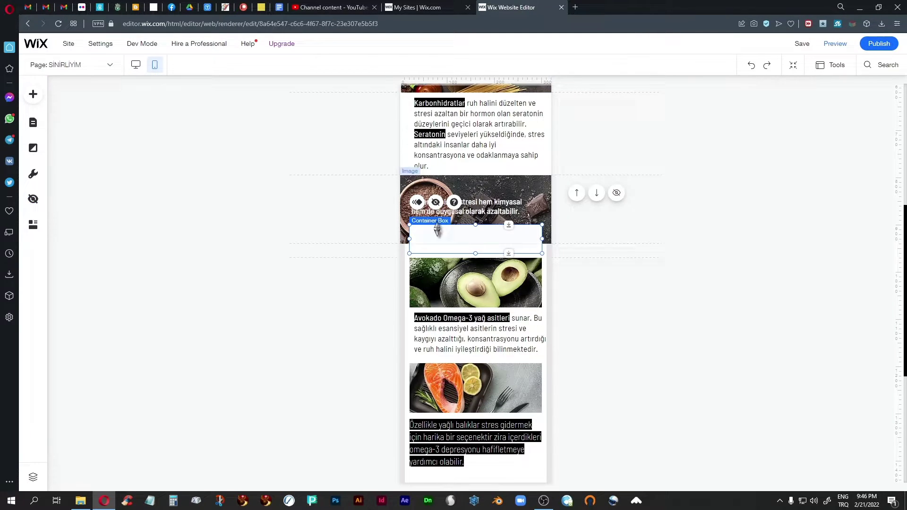
pyautogui.click(435, 202)
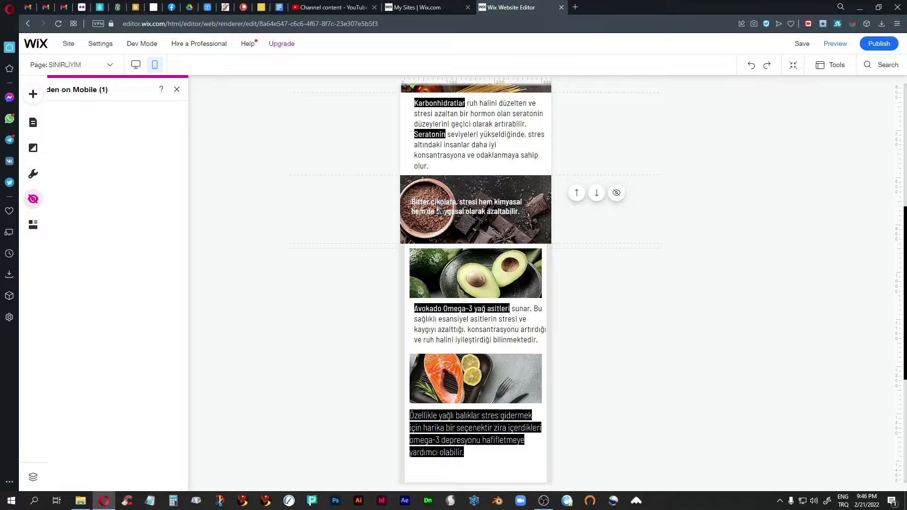
pyautogui.scroll(-3, 639, 326)
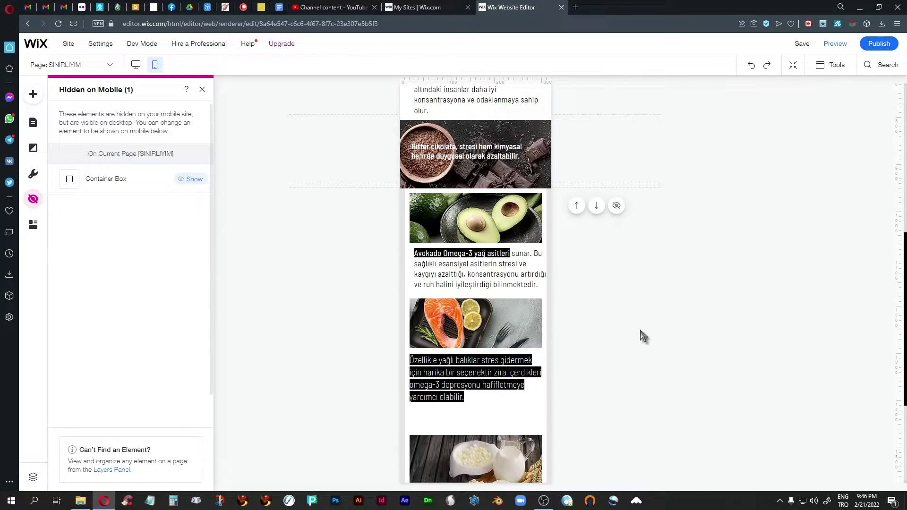
pyautogui.scroll(2, 641, 338)
pyautogui.scroll(2, 639, 347)
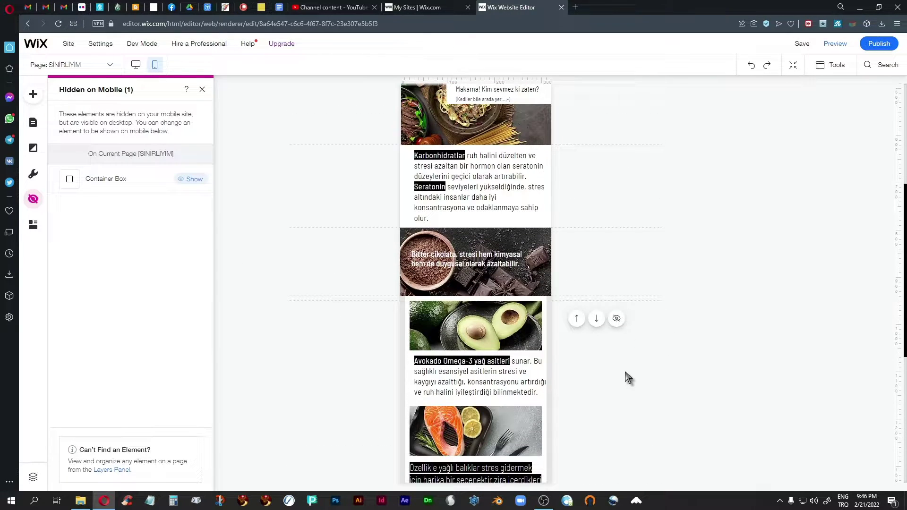
pyautogui.click(597, 301)
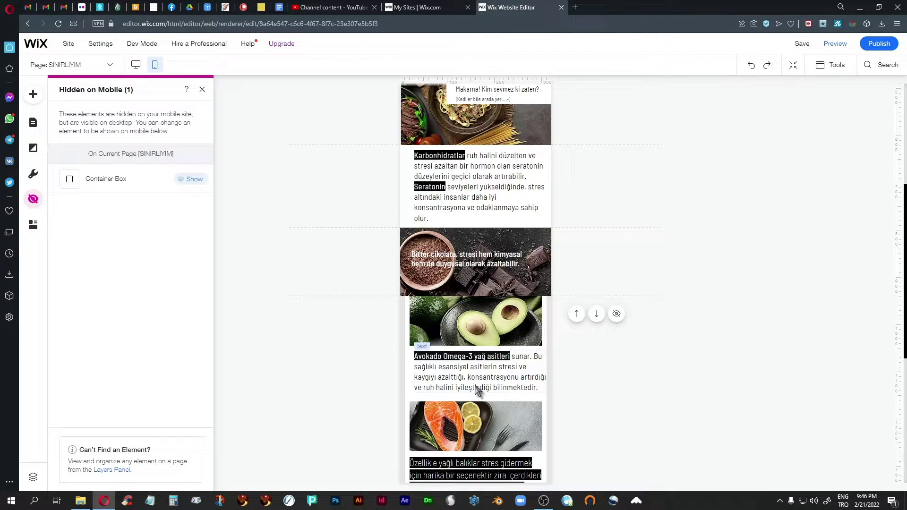
# Lower the salmon photo and its caption slightly, and delete the empty space between them
pyautogui.scroll(-3, 591, 352)
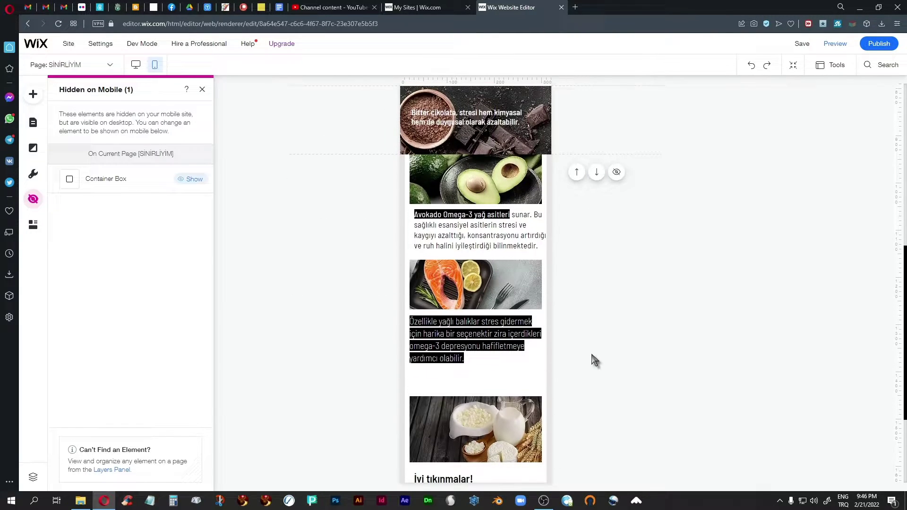
pyautogui.click(457, 330)
pyautogui.moveTo(457, 331); pyautogui.dragTo(452, 357)
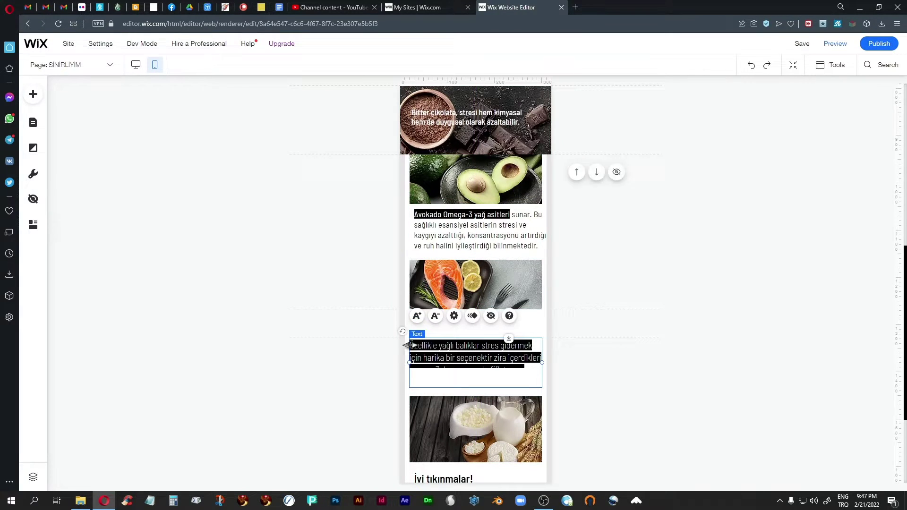
pyautogui.click(420, 285)
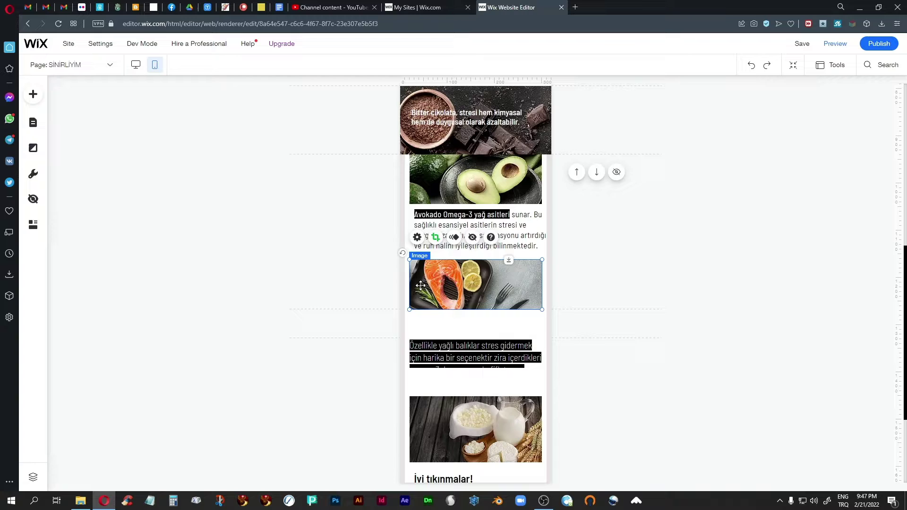
pyautogui.moveTo(430, 285); pyautogui.dragTo(442, 298)
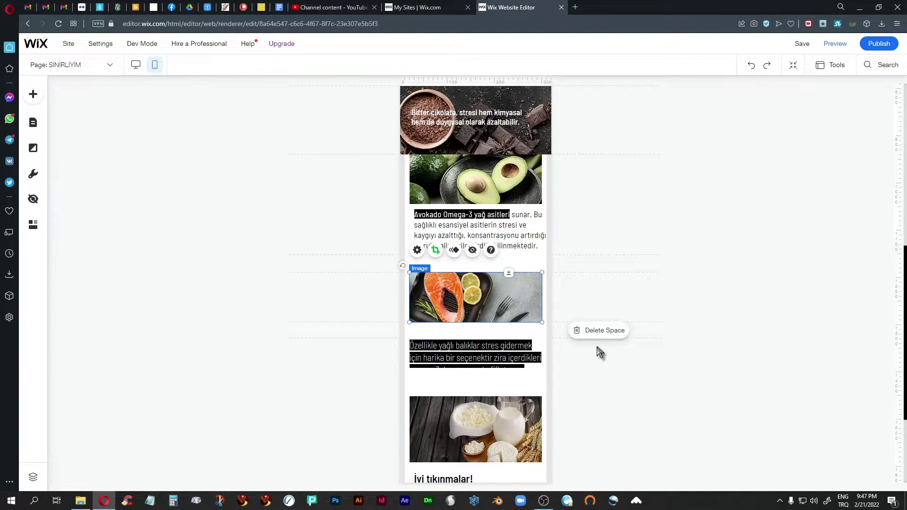
pyautogui.click(592, 334)
# Pull the empty container box off the salmon caption, and place the caption inside it in a narrower text box
pyautogui.click(454, 339)
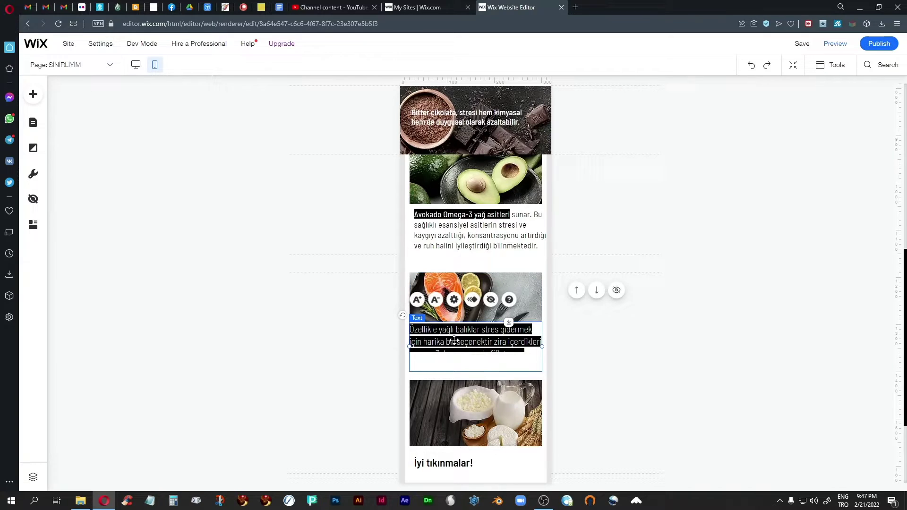
pyautogui.click(480, 364)
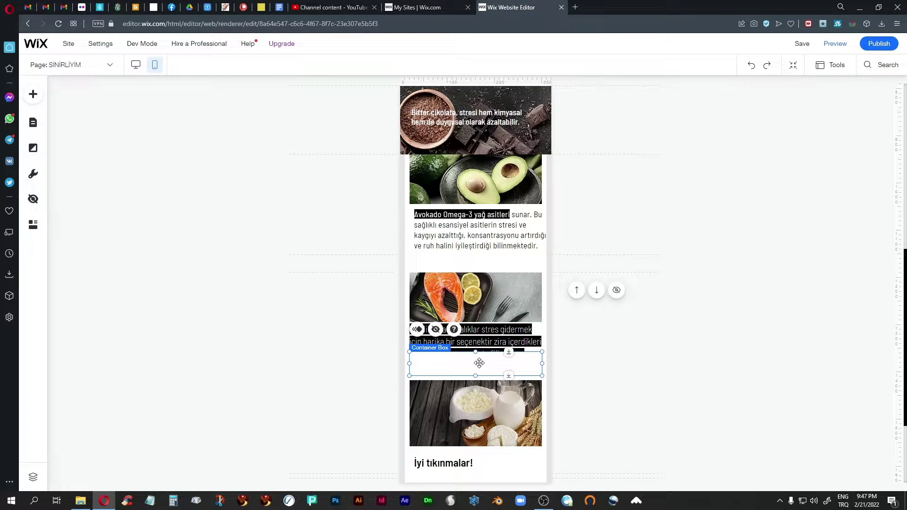
pyautogui.moveTo(470, 354); pyautogui.dragTo(572, 345)
pyautogui.click(446, 341)
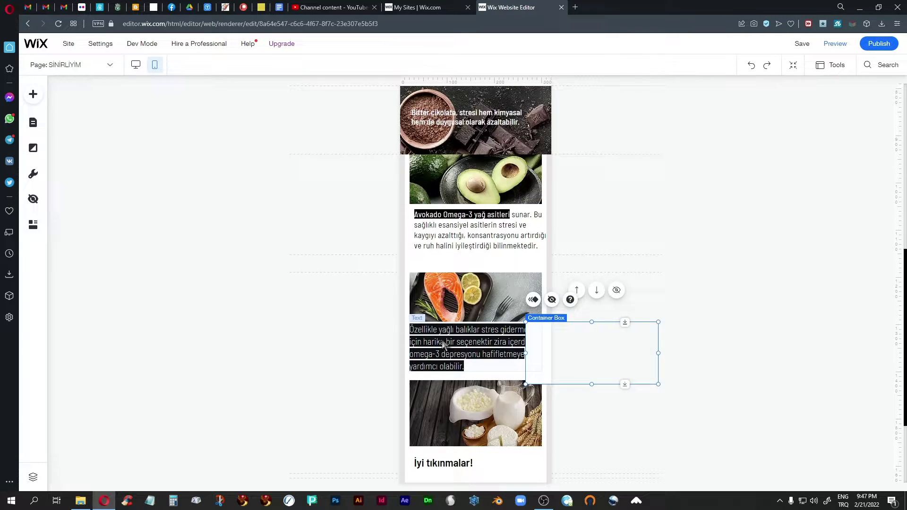
pyautogui.moveTo(444, 342); pyautogui.dragTo(559, 351)
pyautogui.moveTo(661, 354)
pyautogui.mouseDown()
pyautogui.moveTo(640, 358)
pyautogui.moveTo(661, 353)
pyautogui.mouseUp()
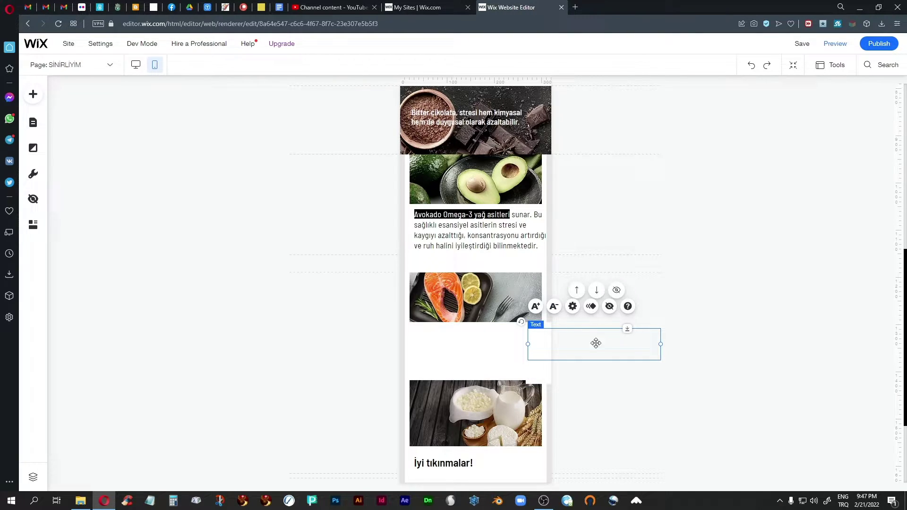
pyautogui.moveTo(661, 344); pyautogui.dragTo(638, 349)
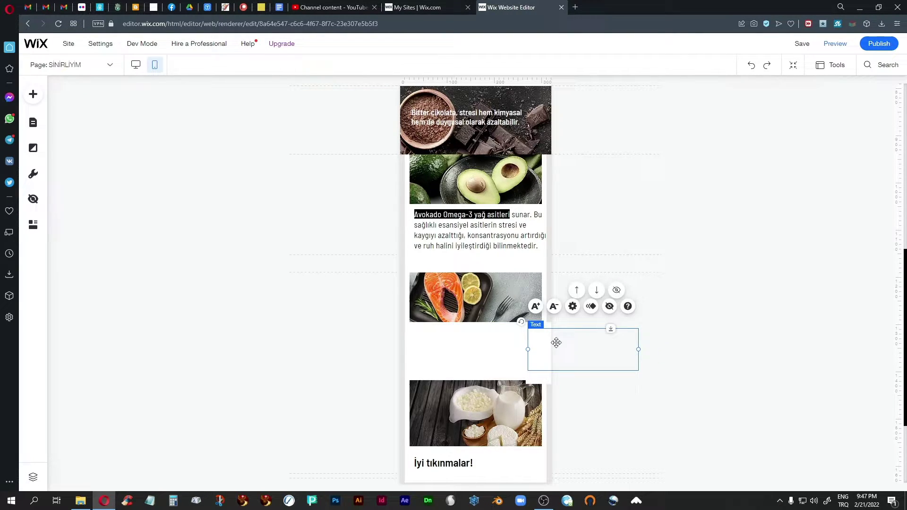
pyautogui.moveTo(543, 345); pyautogui.dragTo(522, 350)
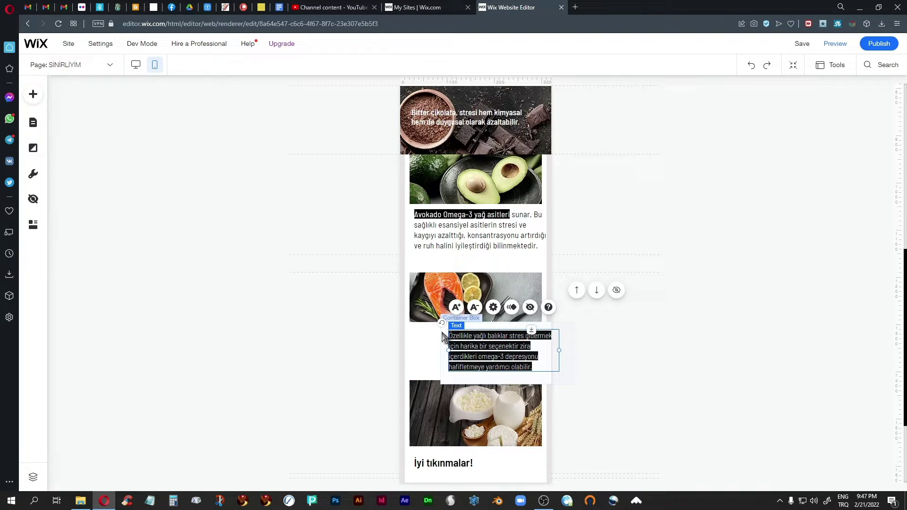
# Align the salmon caption's container with the page edges at 320 px wide, and reduce its height to about 123 px
pyautogui.moveTo(445, 338); pyautogui.dragTo(407, 334)
pyautogui.moveTo(533, 354); pyautogui.dragTo(551, 354)
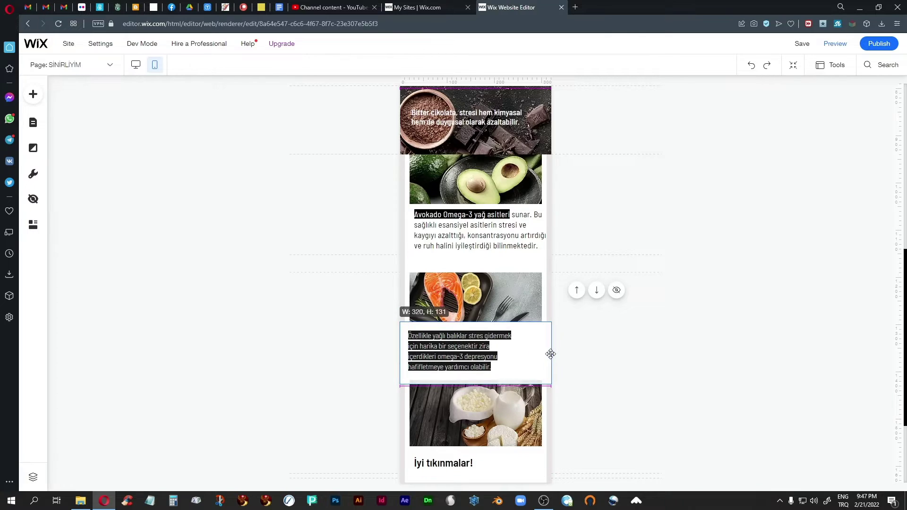
pyautogui.moveTo(475, 385); pyautogui.dragTo(475, 379)
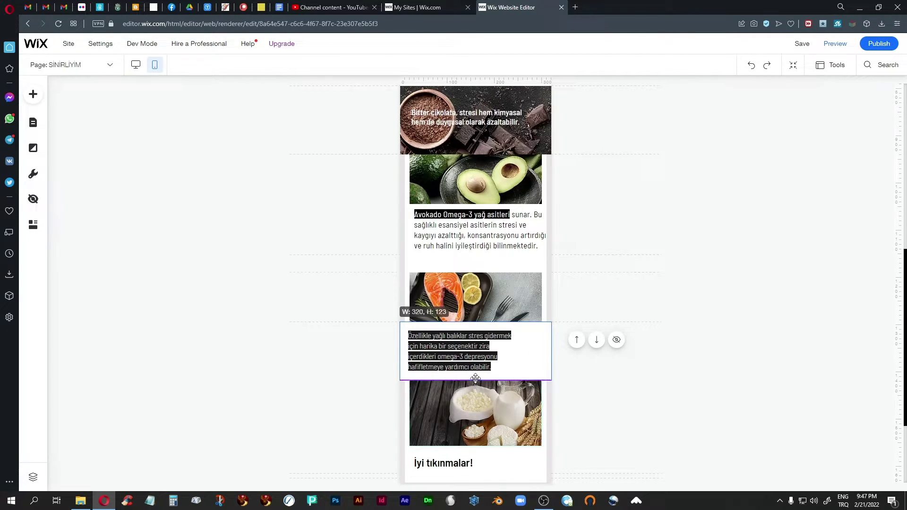
# Move the Avokado Omega-3 paragraph and the avocado photo slightly down the mobile page
pyautogui.click(469, 264)
pyautogui.click(432, 286)
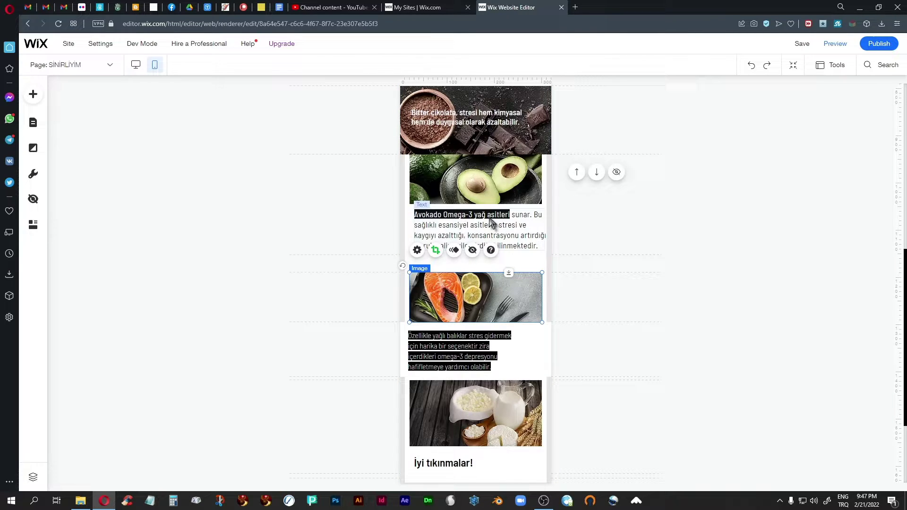
pyautogui.click(519, 198)
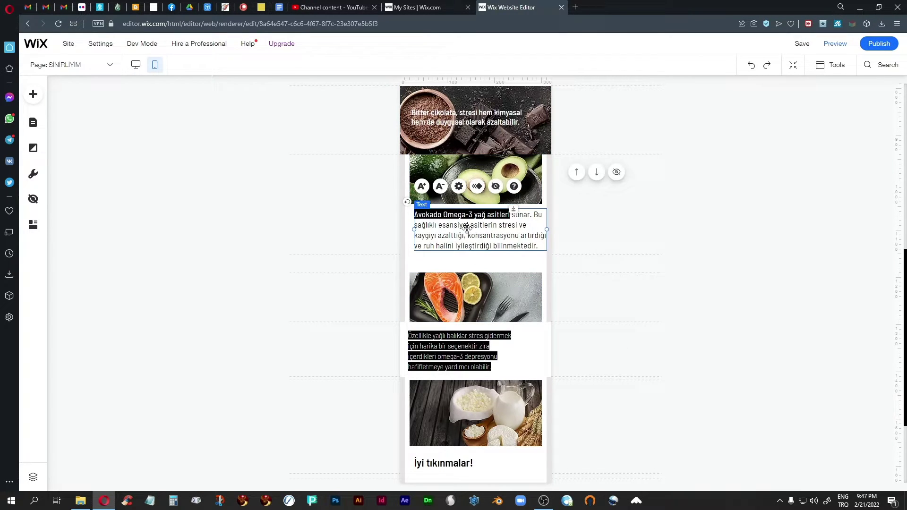
pyautogui.moveTo(468, 229); pyautogui.dragTo(466, 244)
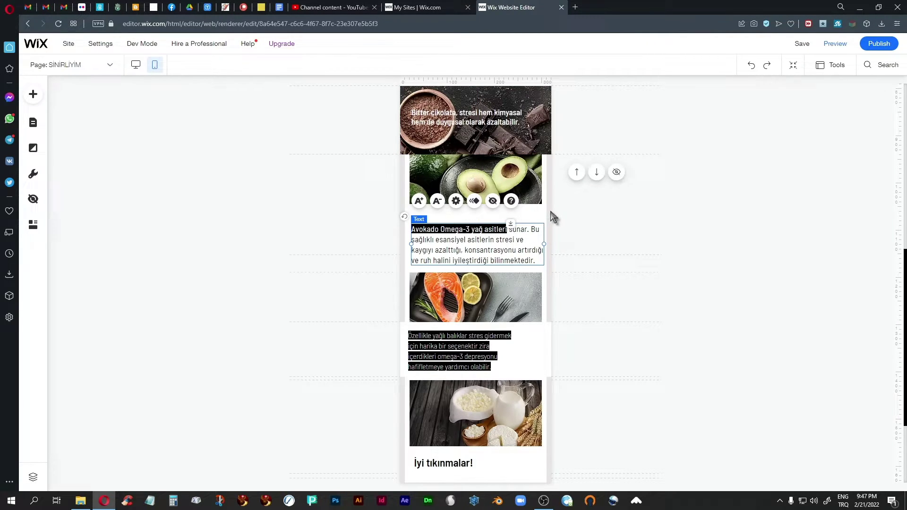
pyautogui.click(478, 175)
pyautogui.moveTo(478, 175); pyautogui.dragTo(477, 188)
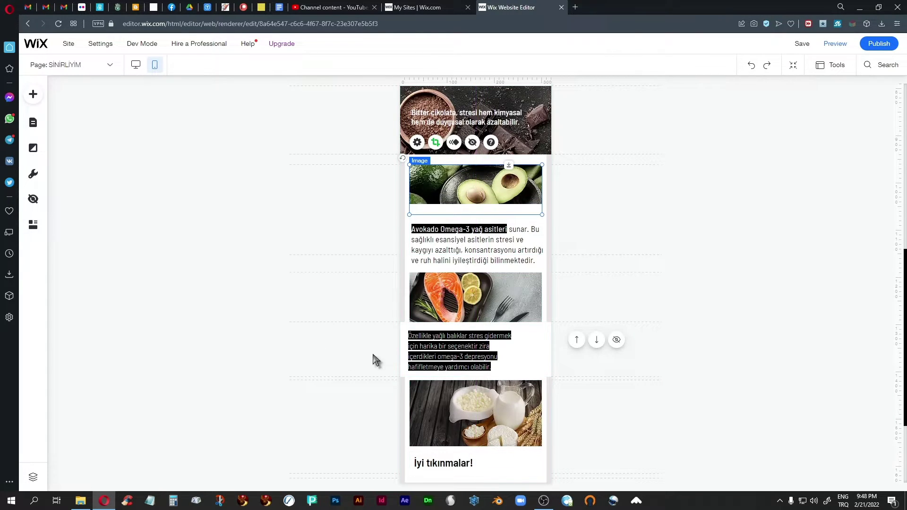
# Widen the container box below the avocado photo to the full mobile page width, and make it taller
pyautogui.scroll(1, 570, 305)
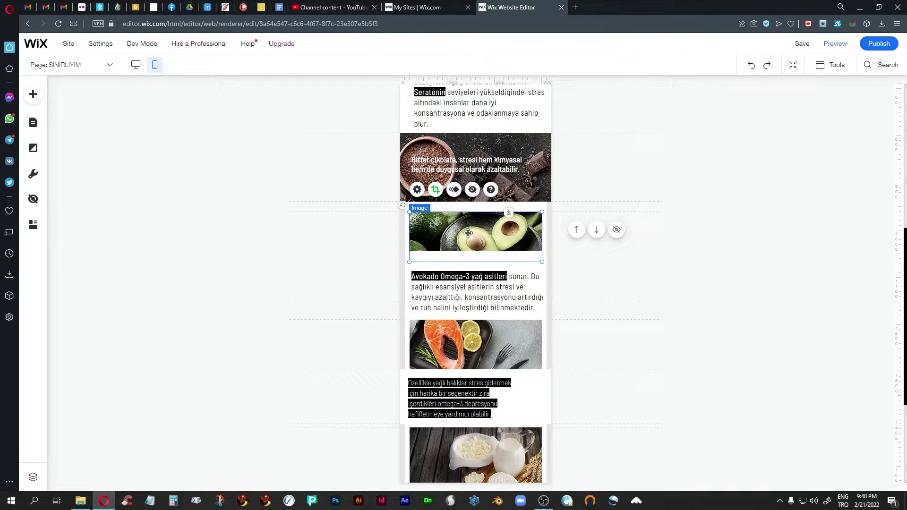
pyautogui.click(472, 257)
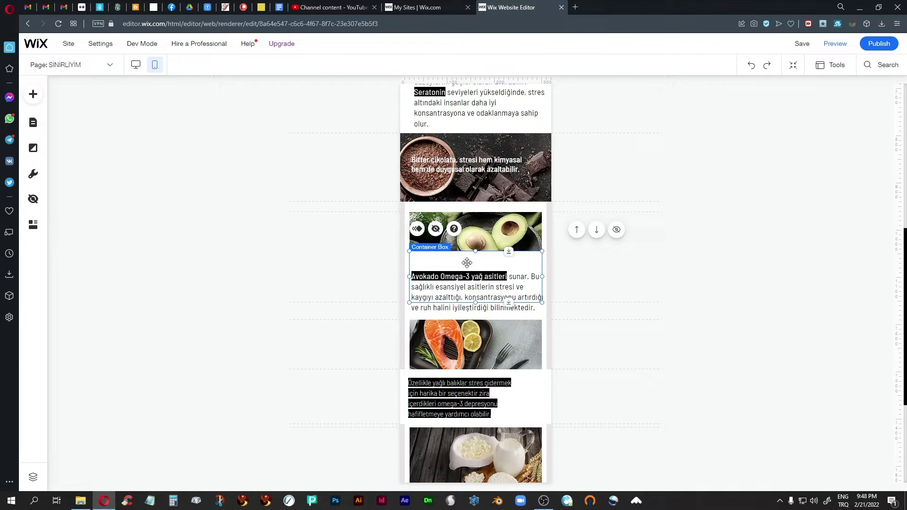
pyautogui.moveTo(407, 278); pyautogui.dragTo(398, 277)
pyautogui.moveTo(543, 278); pyautogui.dragTo(555, 277)
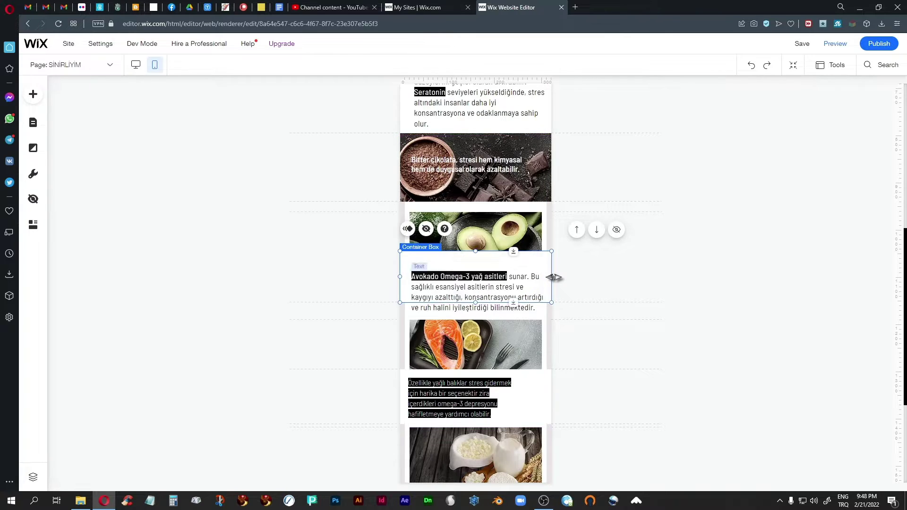
pyautogui.moveTo(476, 302); pyautogui.dragTo(467, 340)
# Place the Avokado Omega-3 paragraph inside the enlarged container box, with slightly smaller text
pyautogui.click(472, 289)
pyautogui.moveTo(472, 289); pyautogui.dragTo(277, 270)
pyautogui.press('Escape')
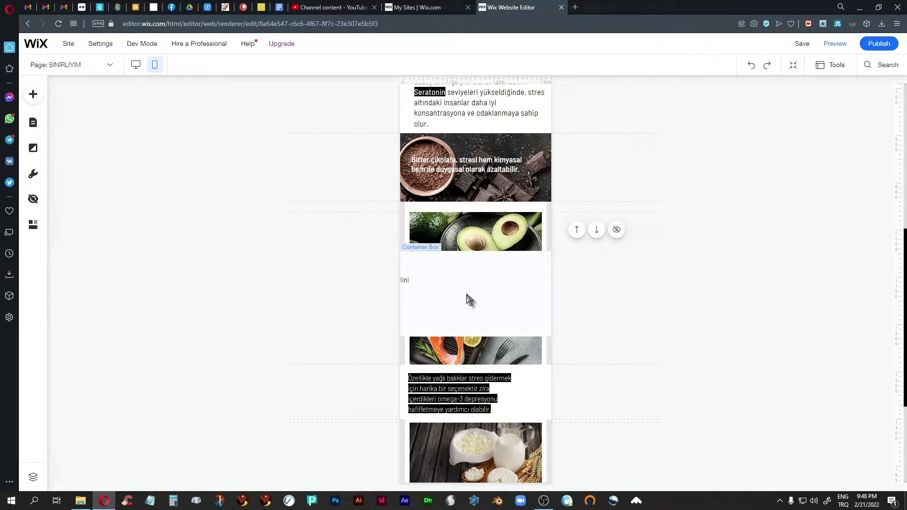
pyautogui.click(404, 280)
pyautogui.moveTo(402, 279); pyautogui.dragTo(536, 282)
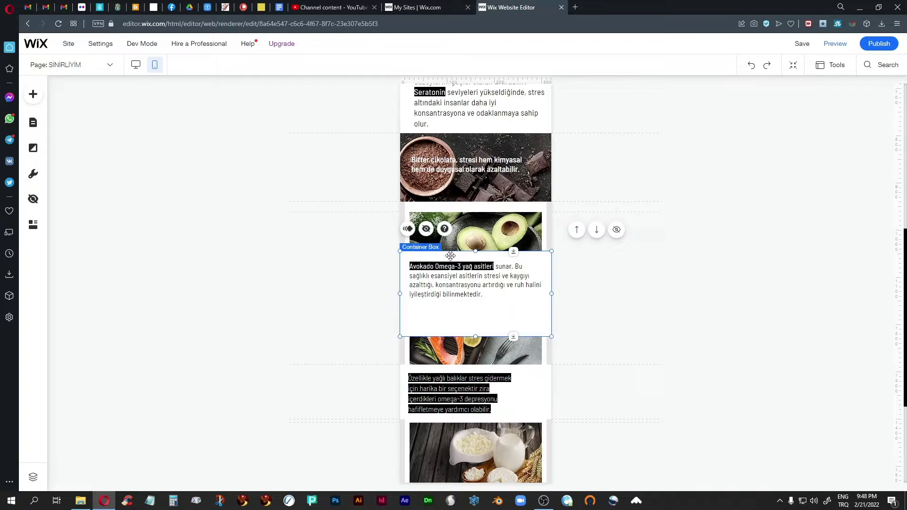
# Move the Avokado paragraph's container just below the avocado photo, and shorten it to end at the salmon photo
pyautogui.moveTo(452, 259); pyautogui.dragTo(451, 269)
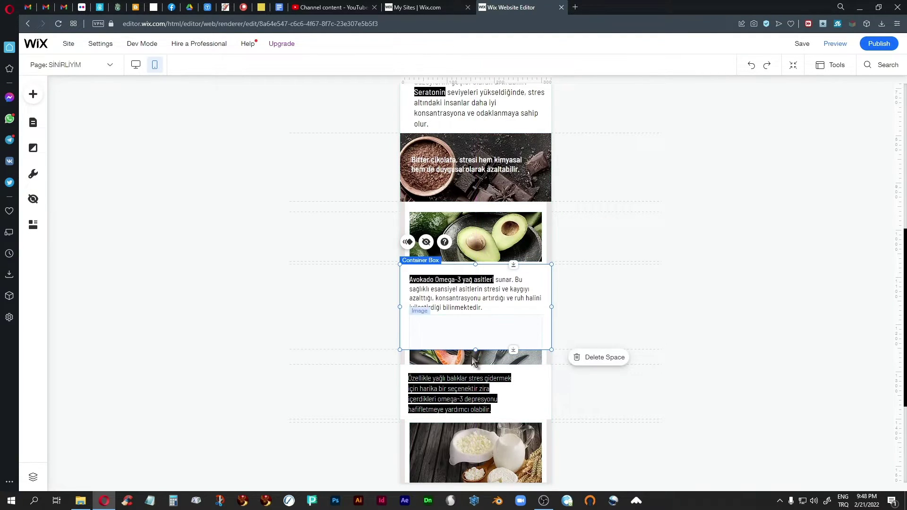
pyautogui.moveTo(475, 347); pyautogui.dragTo(477, 315)
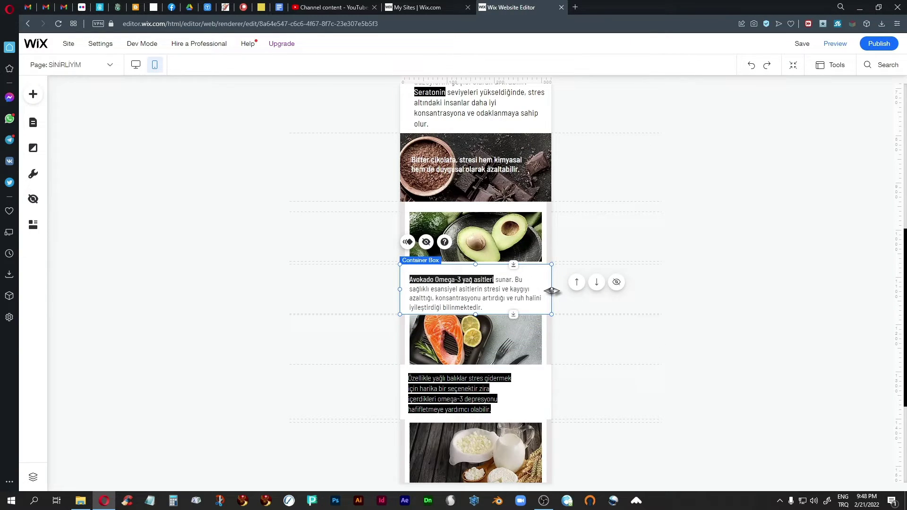
pyautogui.moveTo(552, 291); pyautogui.dragTo(556, 290)
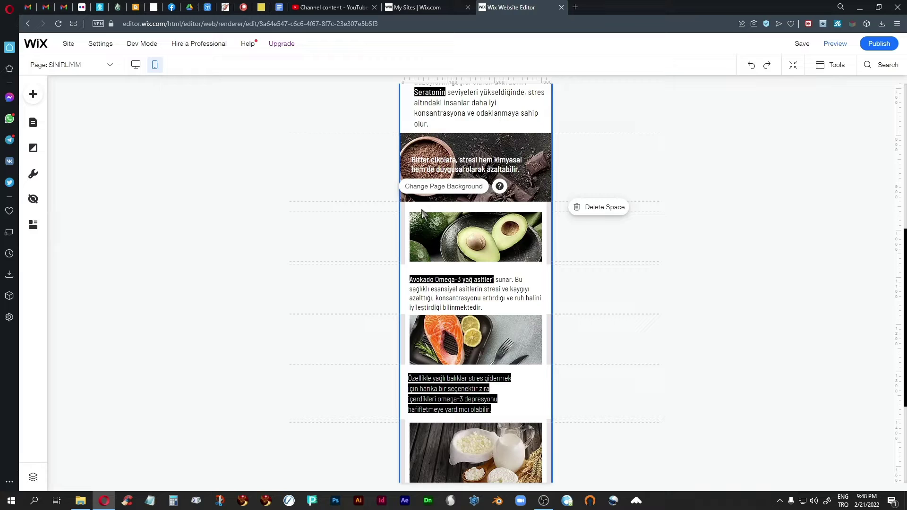
# Enlarge the avocado photo to the full page width, flush between the chocolate photo and the Avokado paragraph's container
pyautogui.click(431, 232)
pyautogui.moveTo(455, 243); pyautogui.dragTo(446, 232)
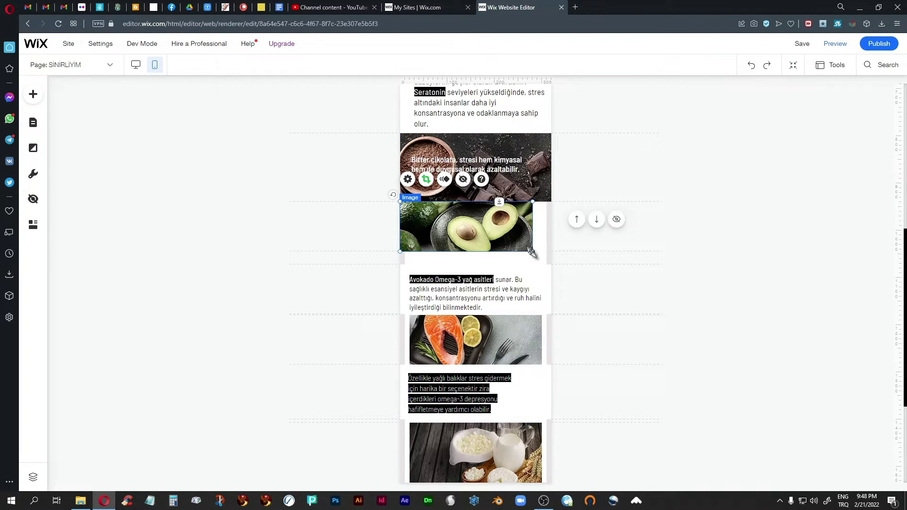
pyautogui.moveTo(531, 250); pyautogui.dragTo(551, 265)
pyautogui.click(527, 273)
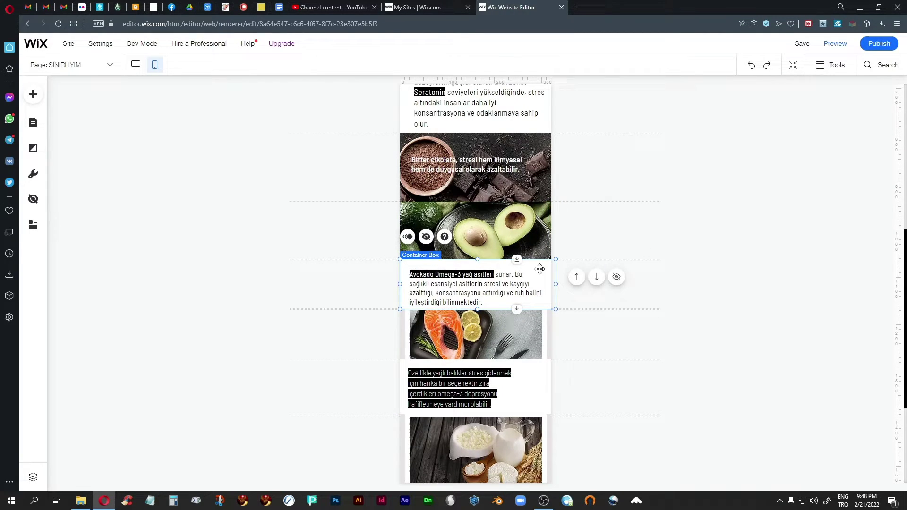
# Hide the "ve... süt! süt!" text below "İyi tıkınmalar!" on mobile
pyautogui.click(527, 386)
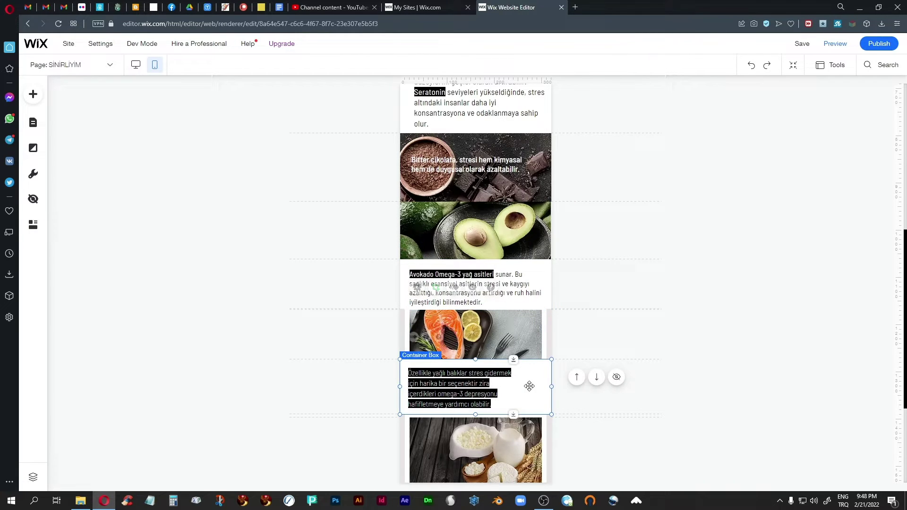
pyautogui.scroll(-4, 528, 390)
pyautogui.click(503, 336)
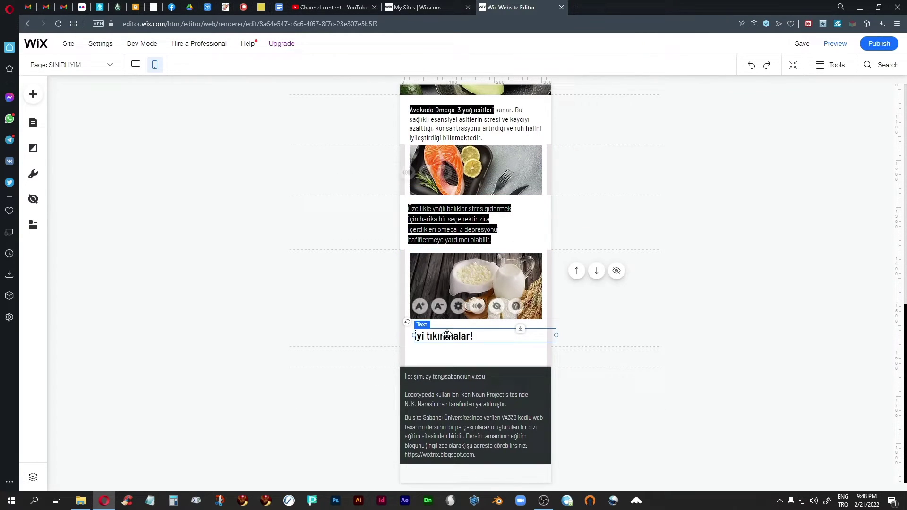
pyautogui.click(509, 360)
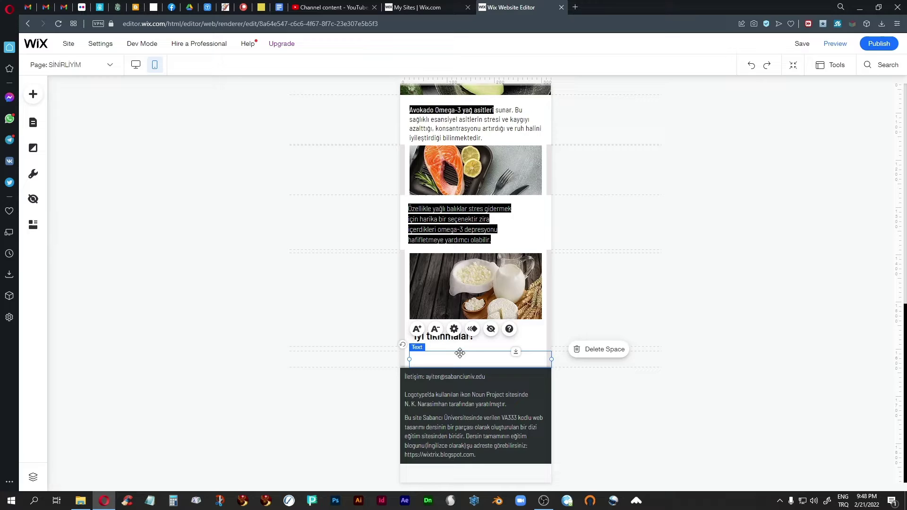
pyautogui.moveTo(462, 362)
pyautogui.mouseDown()
pyautogui.moveTo(455, 358)
pyautogui.moveTo(466, 358)
pyautogui.mouseUp()
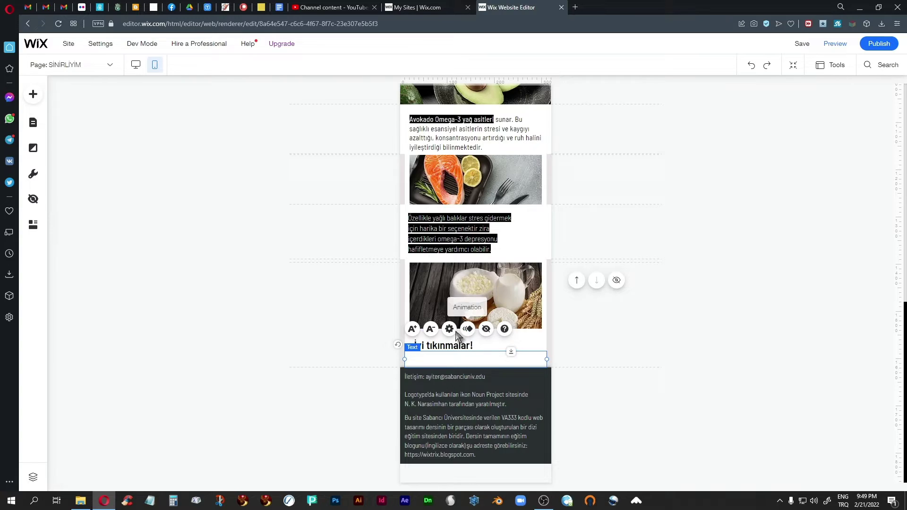
pyautogui.click(487, 329)
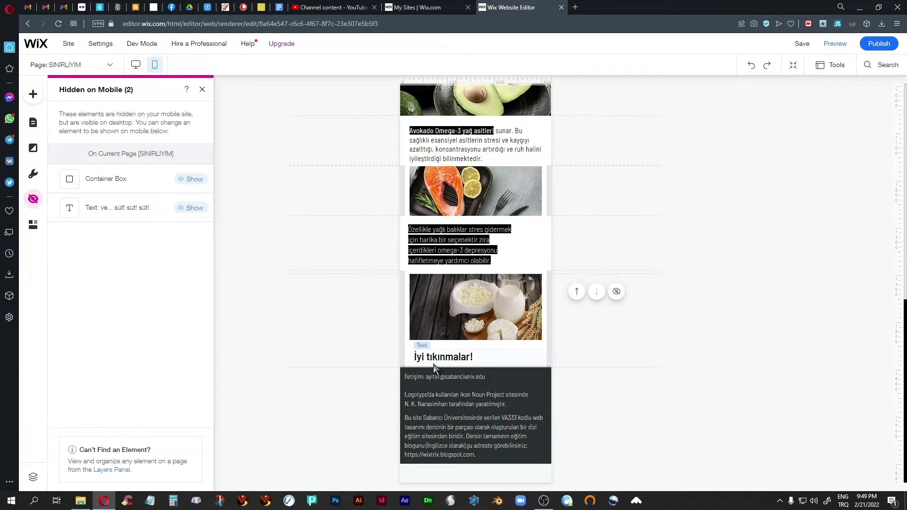
# View the mobile page's background options, and return to the page layout
pyautogui.click(445, 357)
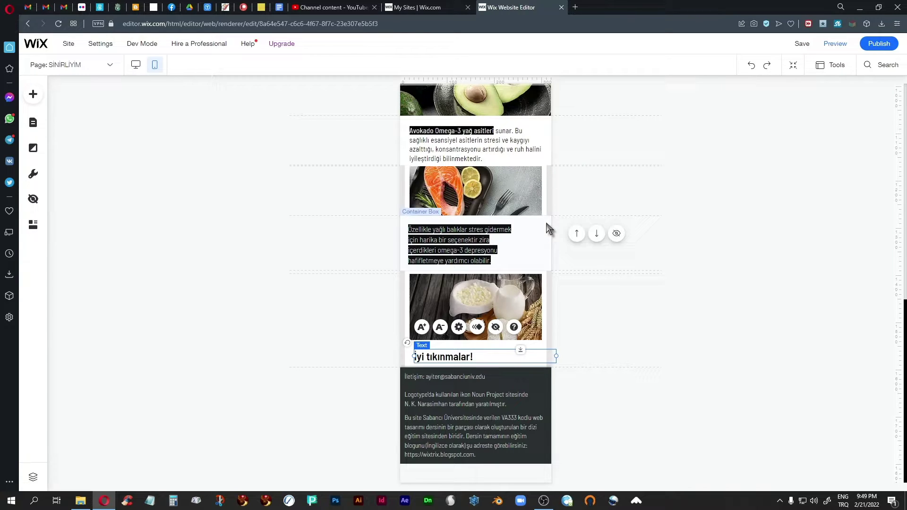
pyautogui.click(408, 309)
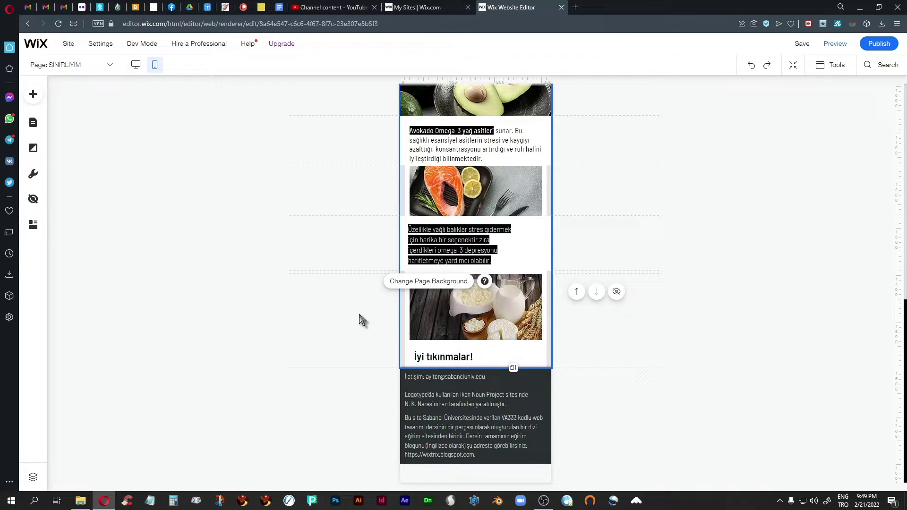
pyautogui.click(442, 282)
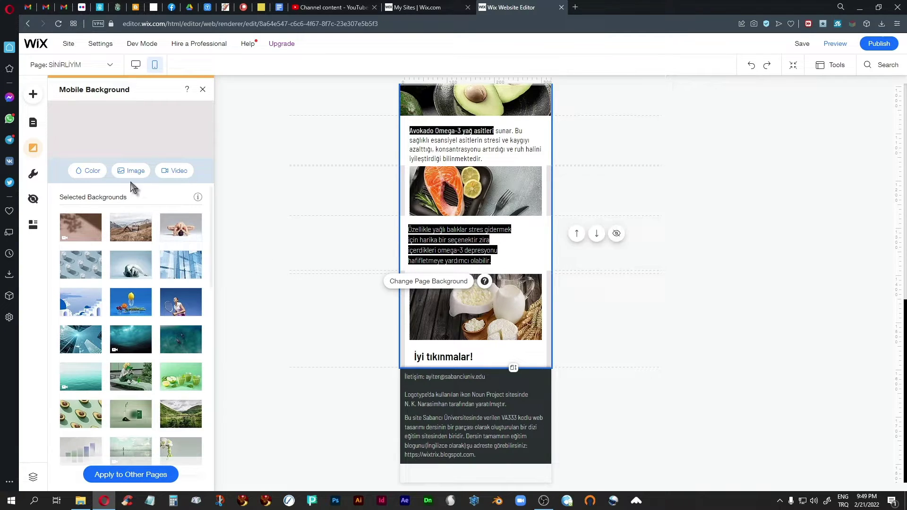
pyautogui.click(290, 257)
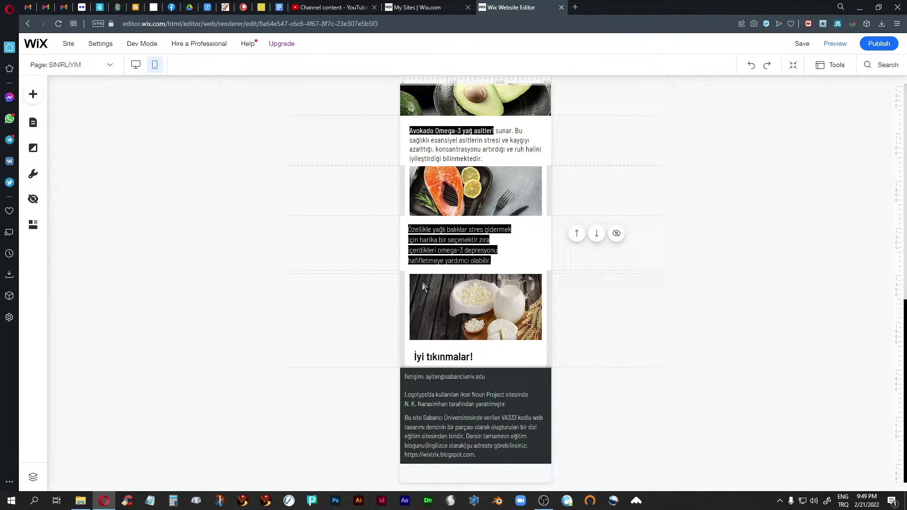
# Move the salmon photo, the "Özellikle yağlı balıklar" paragraph, the dairy photo and the "İyi tıkınmalar!" heading sideways, mostly off the page
pyautogui.click(452, 298)
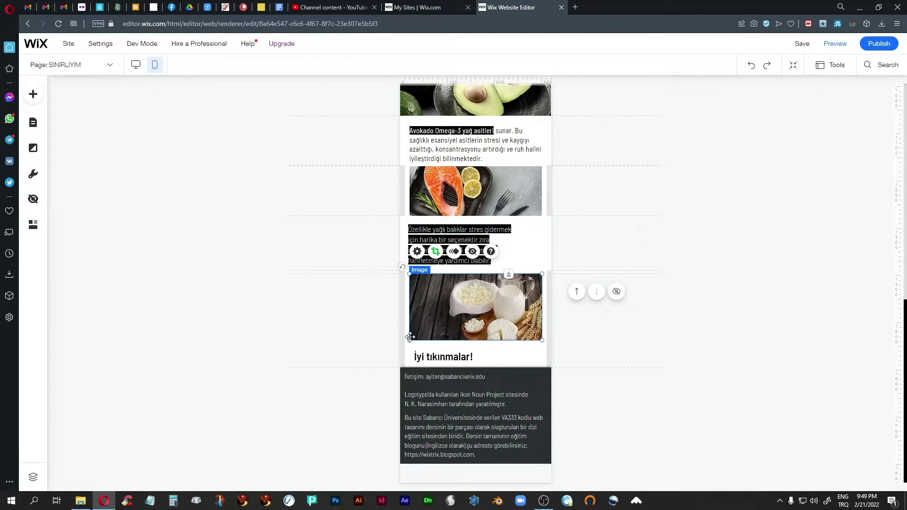
pyautogui.scroll(2, 543, 266)
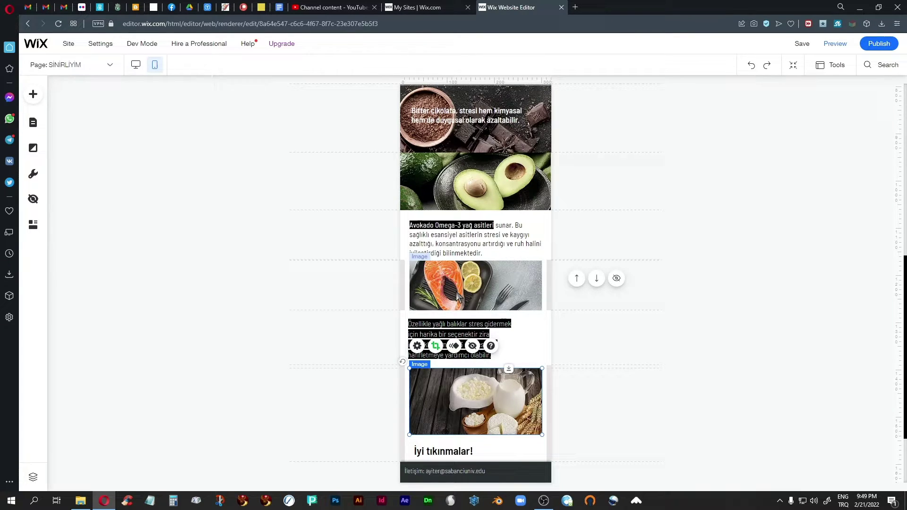
pyautogui.moveTo(455, 293); pyautogui.dragTo(585, 312)
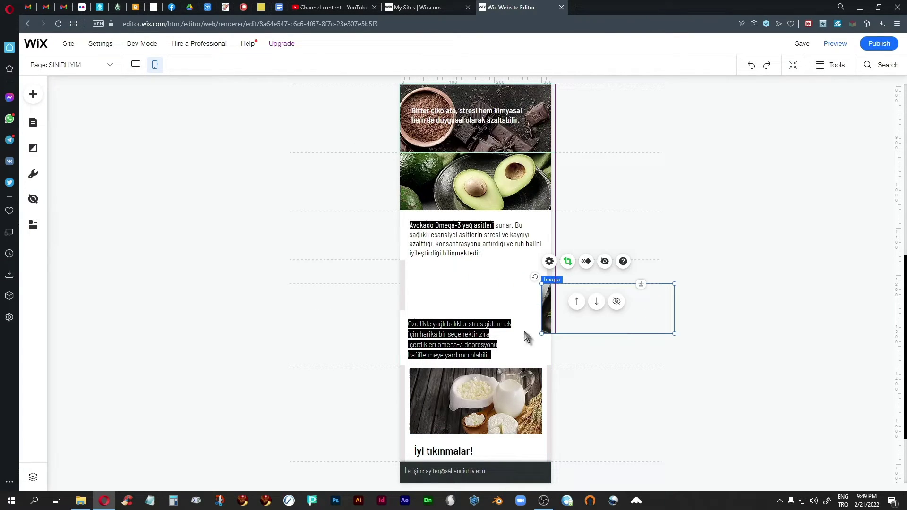
pyautogui.click(441, 337)
pyautogui.moveTo(441, 337); pyautogui.dragTo(586, 338)
pyautogui.click(435, 399)
pyautogui.moveTo(435, 398); pyautogui.dragTo(567, 398)
pyautogui.click(454, 455)
pyautogui.moveTo(453, 455); pyautogui.dragTo(574, 451)
# Stretch the emptied white container so it reaches from the Avokado paragraph's container down to the footer
pyautogui.click(433, 342)
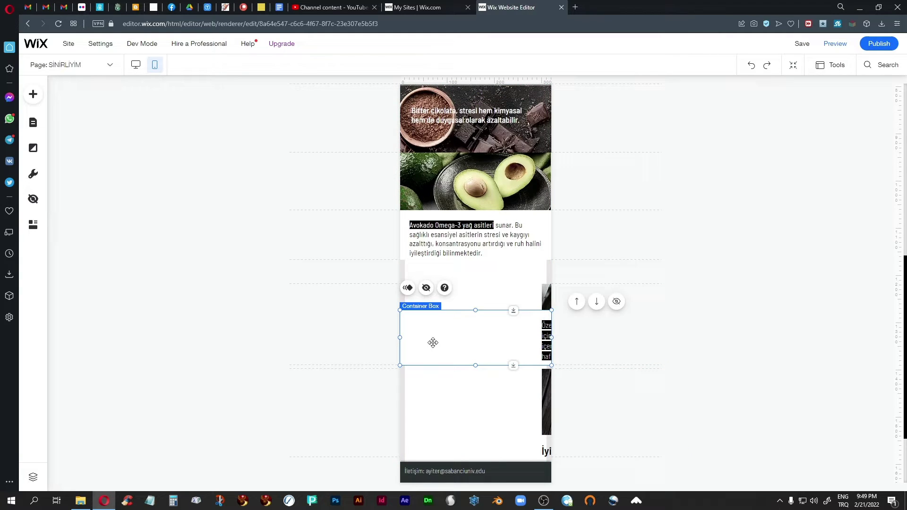
pyautogui.moveTo(477, 309); pyautogui.dragTo(481, 261)
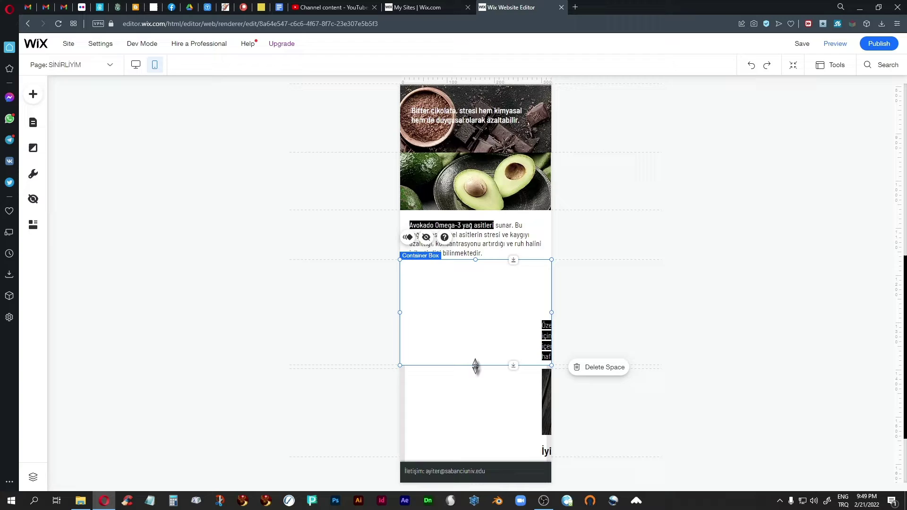
pyautogui.moveTo(476, 366); pyautogui.dragTo(466, 462)
# Move the "Özellikle yağlı balıklar" paragraph, the "İyi tıkınmalar!" heading and the salmon photo onto the stretched container
pyautogui.click(547, 335)
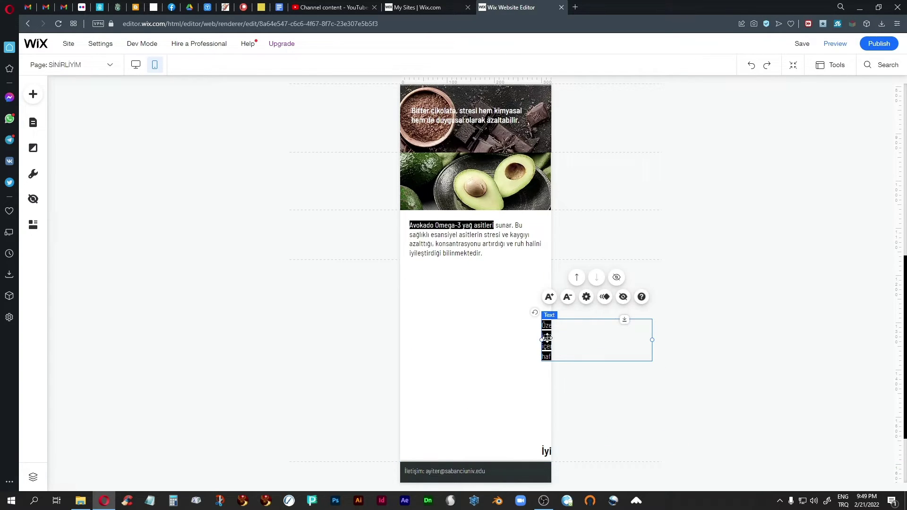
pyautogui.moveTo(546, 335); pyautogui.dragTo(422, 292)
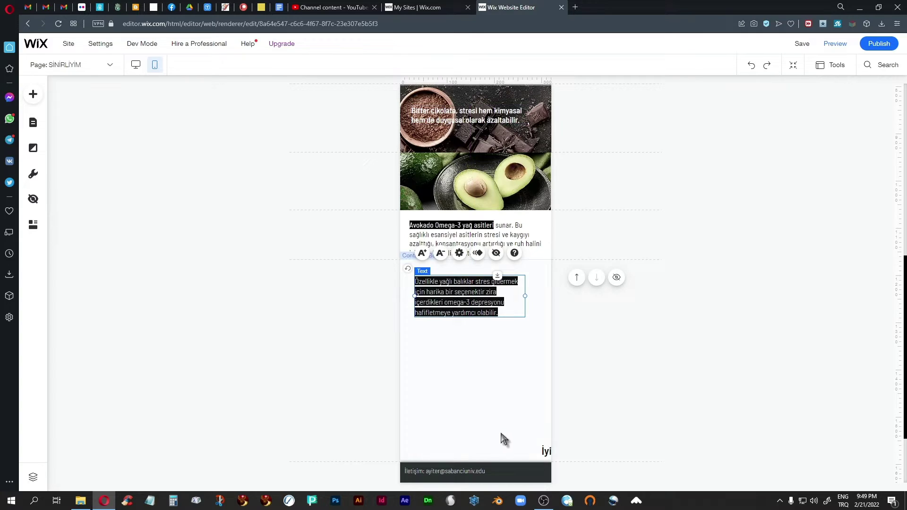
pyautogui.click(546, 451)
pyautogui.moveTo(547, 451); pyautogui.dragTo(410, 452)
pyautogui.click(505, 360)
pyautogui.moveTo(505, 360); pyautogui.dragTo(470, 360)
pyautogui.click(545, 312)
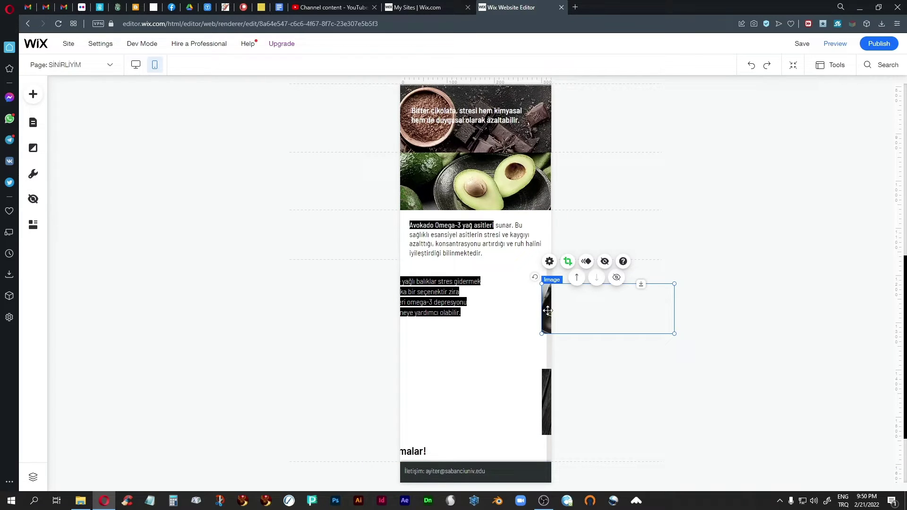
pyautogui.moveTo(546, 312); pyautogui.dragTo(383, 363)
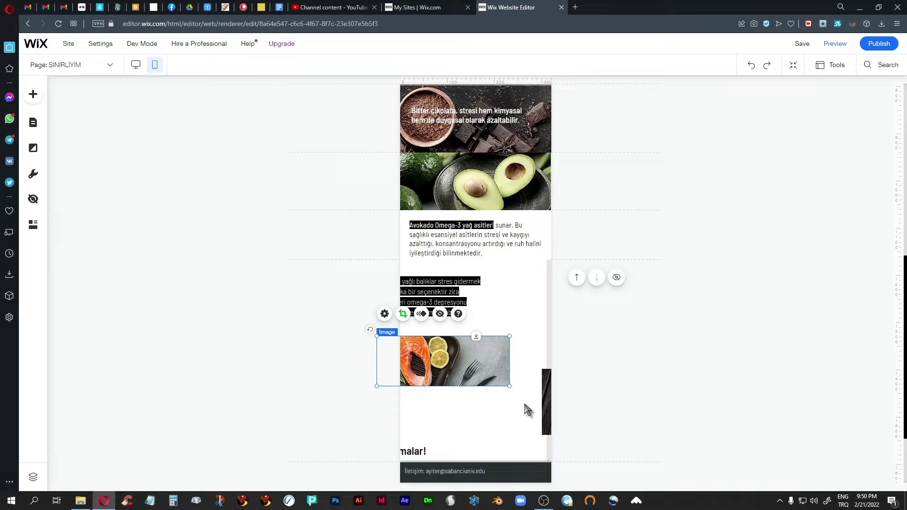
# Move the dairy photo up over the avocado photo's edge, and shift the Avokado paragraph's container sideways, mostly off the page
pyautogui.moveTo(545, 402); pyautogui.dragTo(487, 309)
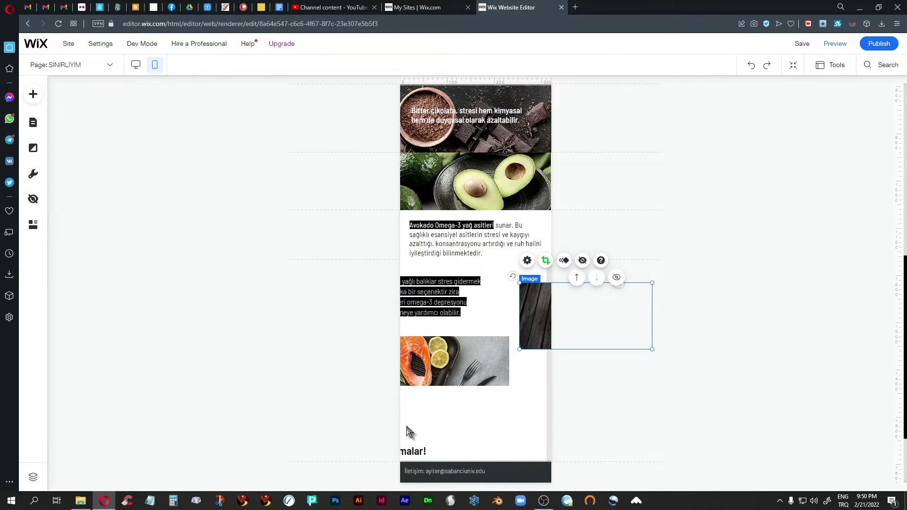
pyautogui.click(416, 454)
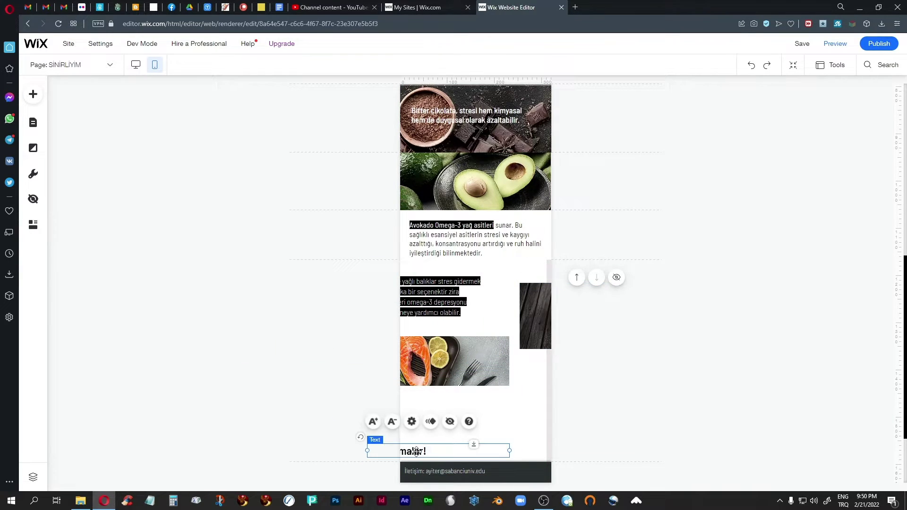
pyautogui.click(487, 321)
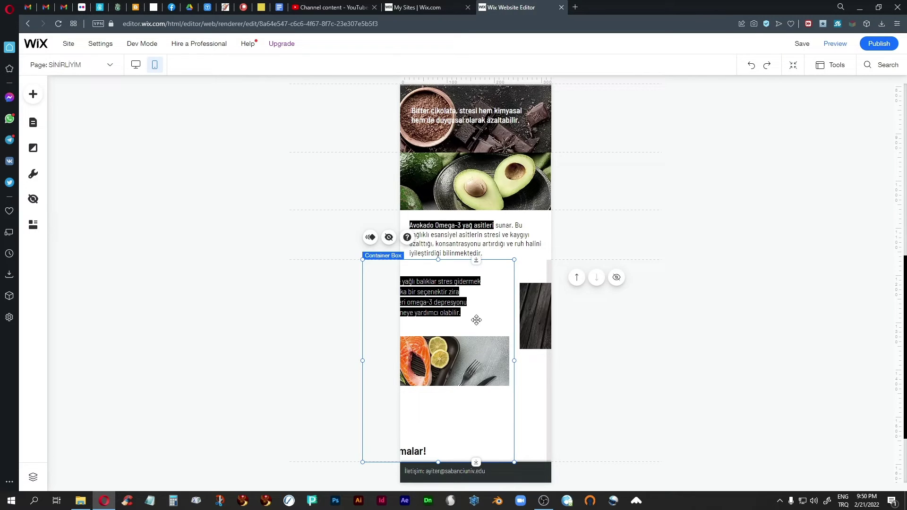
pyautogui.moveTo(537, 307); pyautogui.dragTo(544, 216)
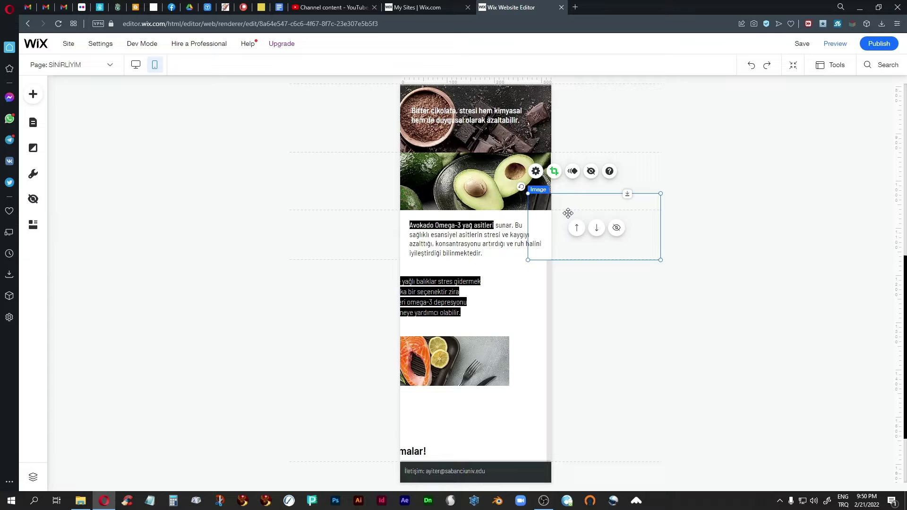
pyautogui.click(555, 321)
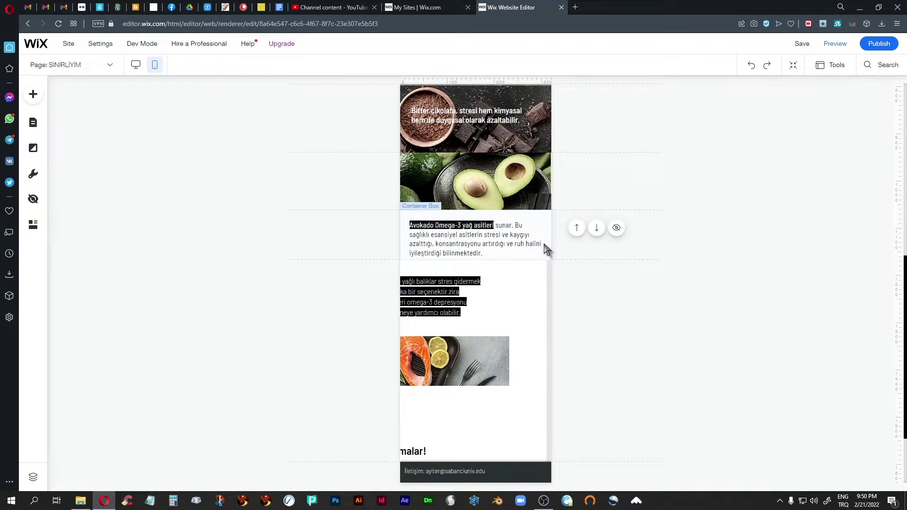
pyautogui.click(541, 253)
pyautogui.moveTo(541, 254); pyautogui.dragTo(408, 253)
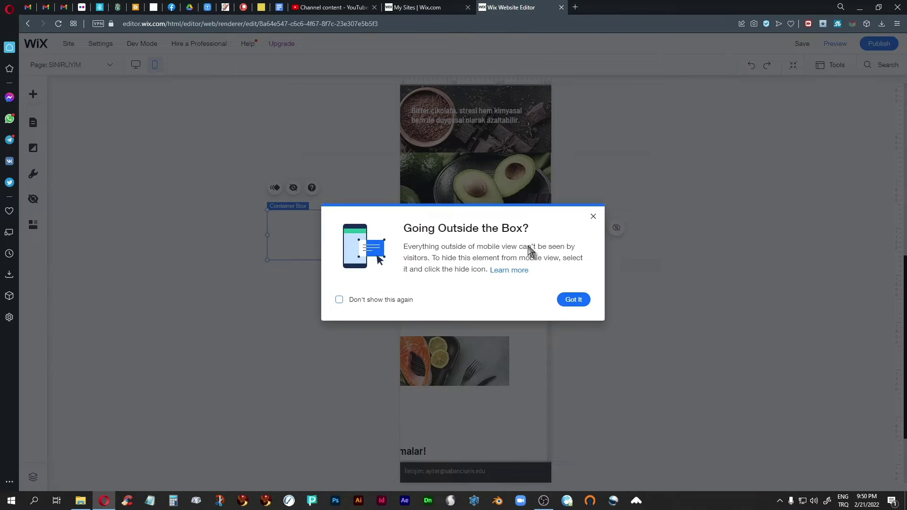
pyautogui.click(573, 299)
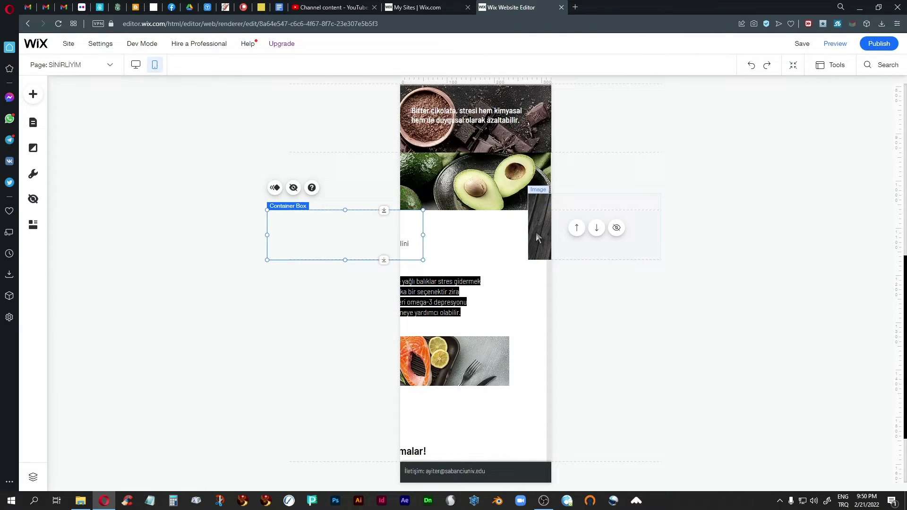
pyautogui.click(505, 204)
# Move the stretched container with its contents back so it spans the page from edge to edge
pyautogui.click(481, 317)
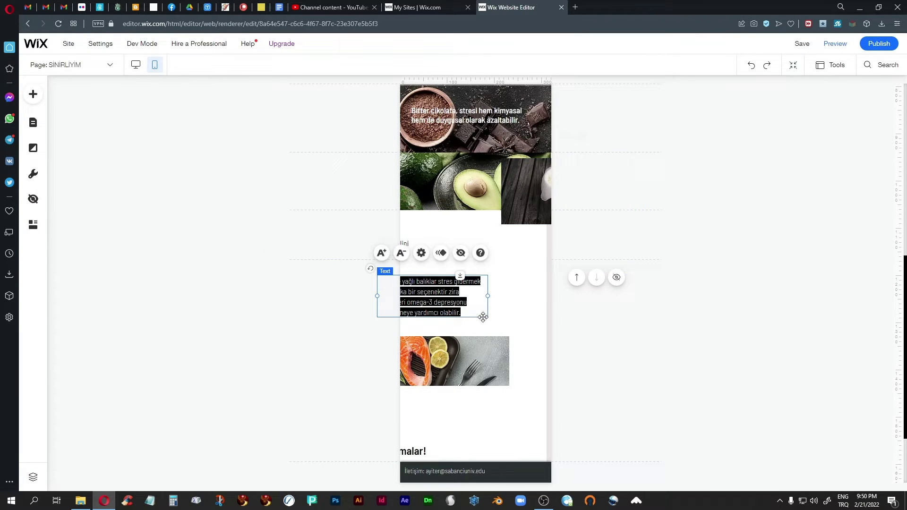
pyautogui.click(487, 326)
pyautogui.moveTo(488, 326); pyautogui.dragTo(524, 324)
# Raise the "Özellikle yağlı balıklar" paragraph slightly, and enlarge the salmon photo to the full page width directly below it
pyautogui.click(455, 304)
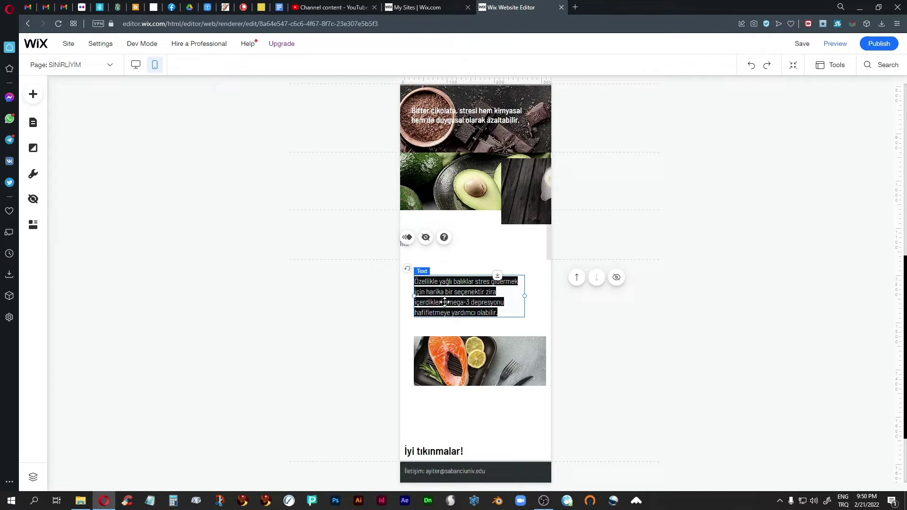
pyautogui.moveTo(445, 302); pyautogui.dragTo(445, 296)
pyautogui.moveTo(454, 359); pyautogui.dragTo(439, 345)
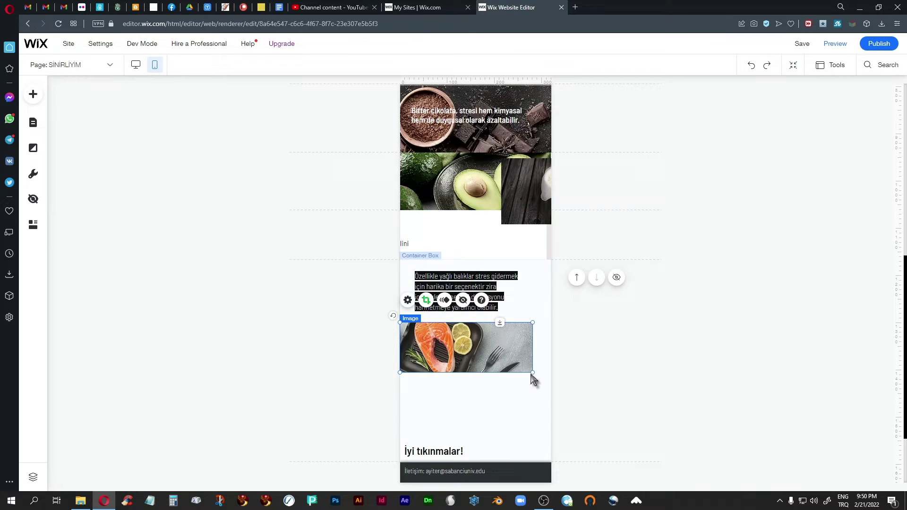
pyautogui.moveTo(533, 374); pyautogui.dragTo(554, 379)
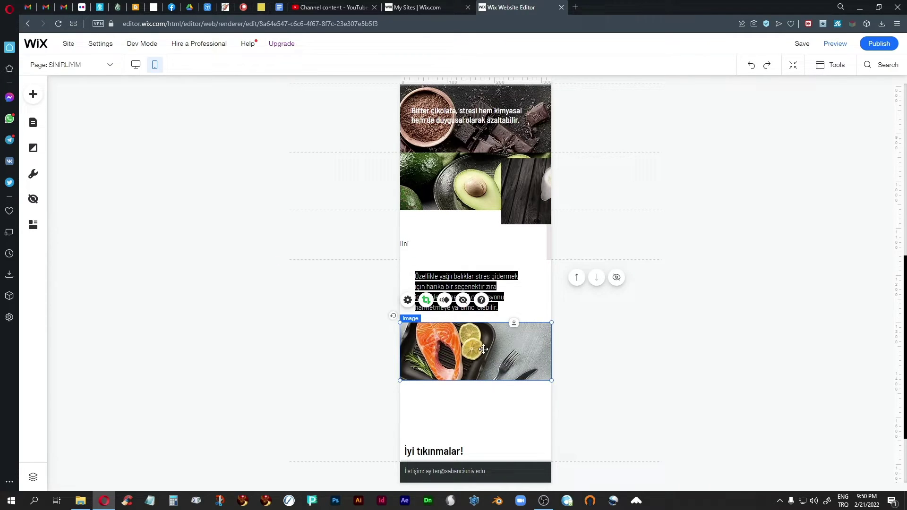
pyautogui.moveTo(477, 352); pyautogui.dragTo(476, 347)
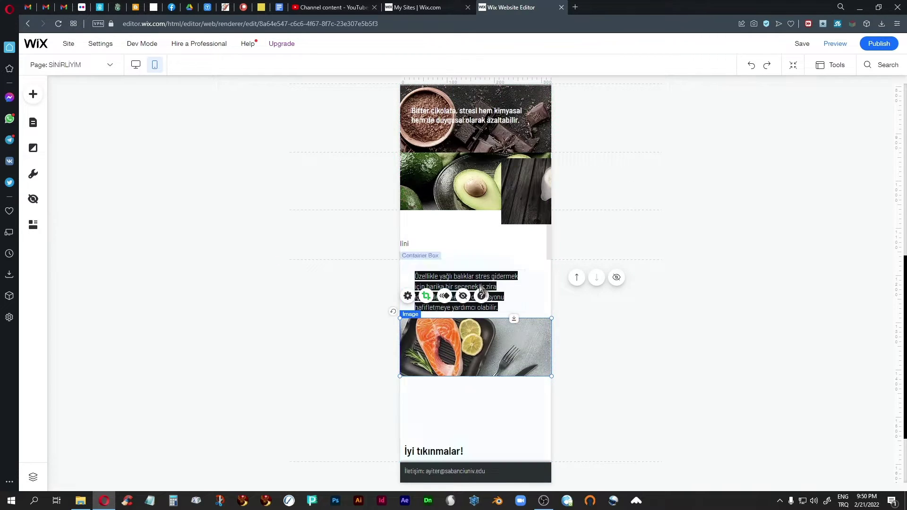
# Move the Avokado paragraph back below the avocado photo, and place the dairy photo directly below the salmon photo
pyautogui.click(405, 244)
pyautogui.moveTo(405, 243); pyautogui.dragTo(537, 239)
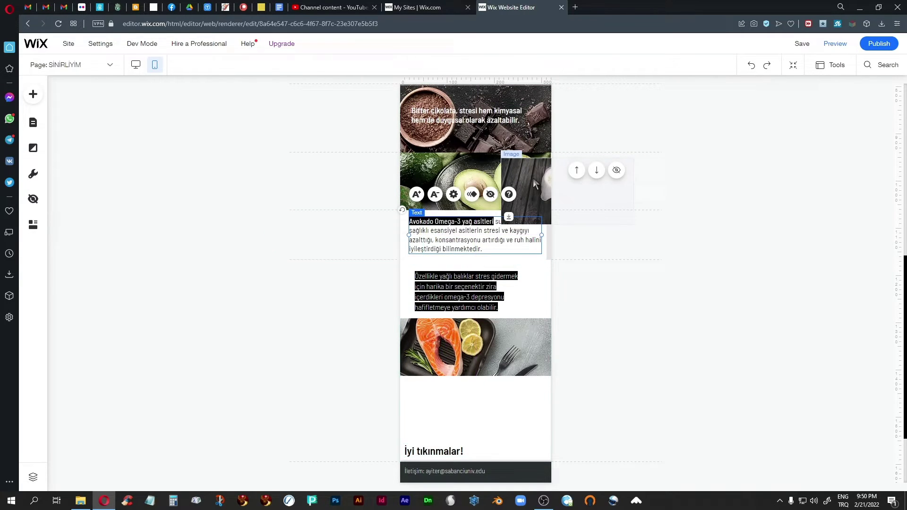
pyautogui.moveTo(533, 177); pyautogui.dragTo(431, 396)
# Crop the dairy photo's lower edge to a height of about 118, and enlarge the photo to the full page width of 320
pyautogui.moveTo(533, 443); pyautogui.dragTo(535, 444)
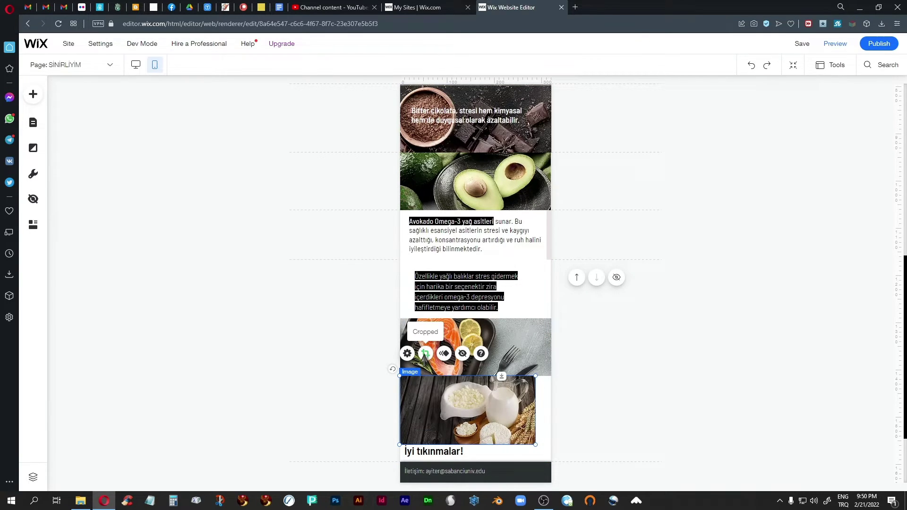
pyautogui.click(425, 353)
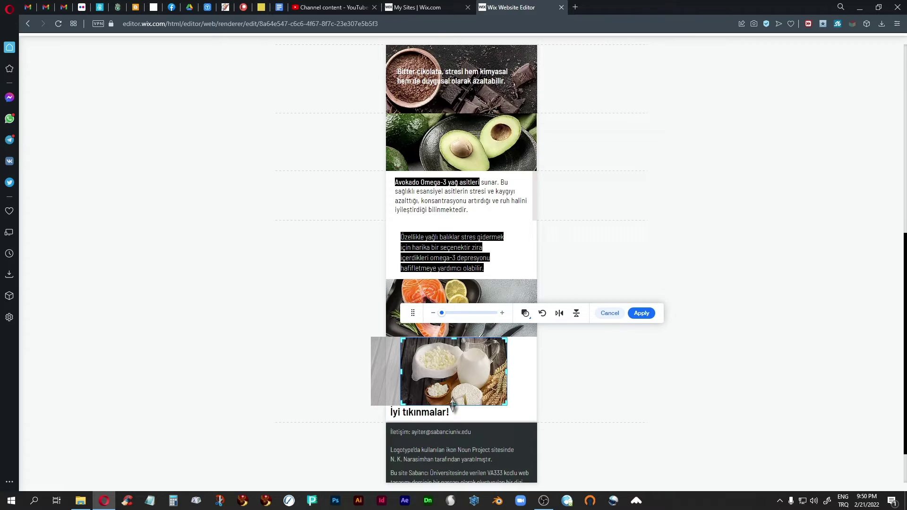
pyautogui.moveTo(453, 404); pyautogui.dragTo(456, 392)
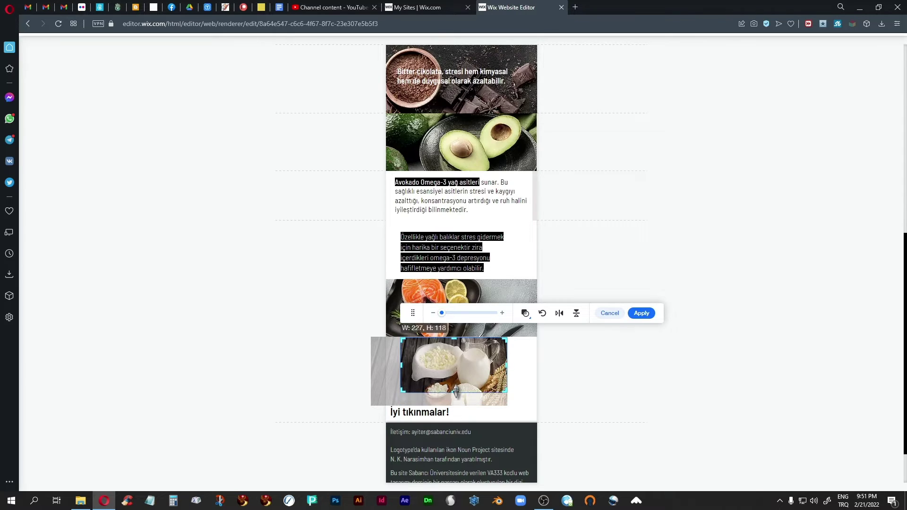
pyautogui.click(641, 313)
pyautogui.moveTo(452, 407); pyautogui.dragTo(437, 406)
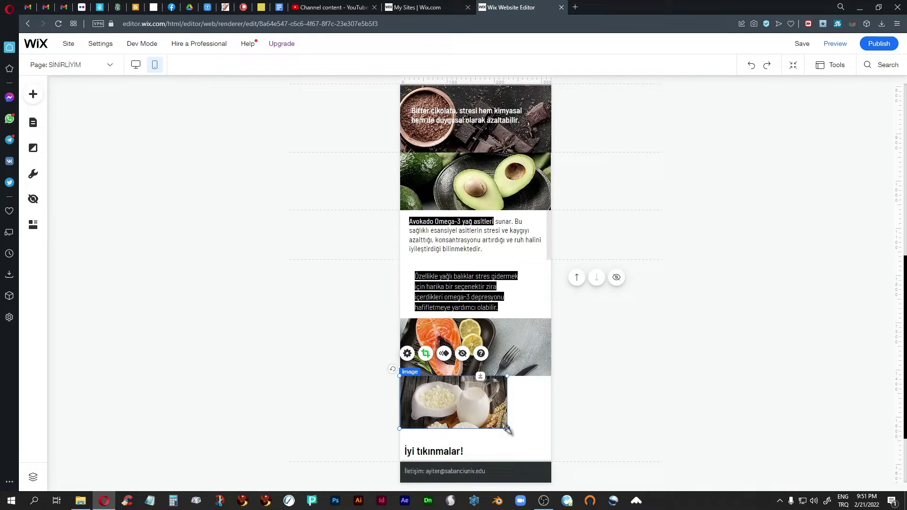
pyautogui.moveTo(506, 426); pyautogui.dragTo(553, 447)
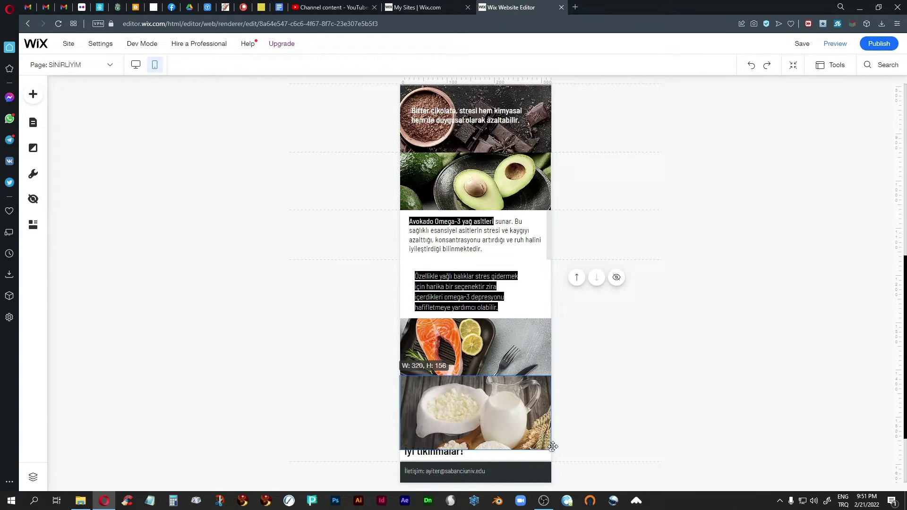
# Hide the "Özellikle yağlı balıklar" paragraph above the salmon photo on mobile
pyautogui.click(446, 297)
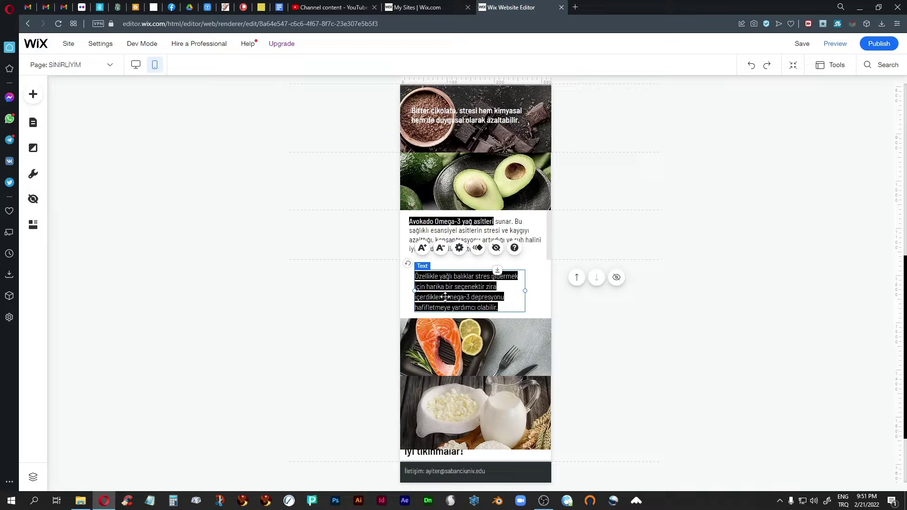
pyautogui.moveTo(446, 297); pyautogui.dragTo(467, 289)
pyautogui.click(490, 244)
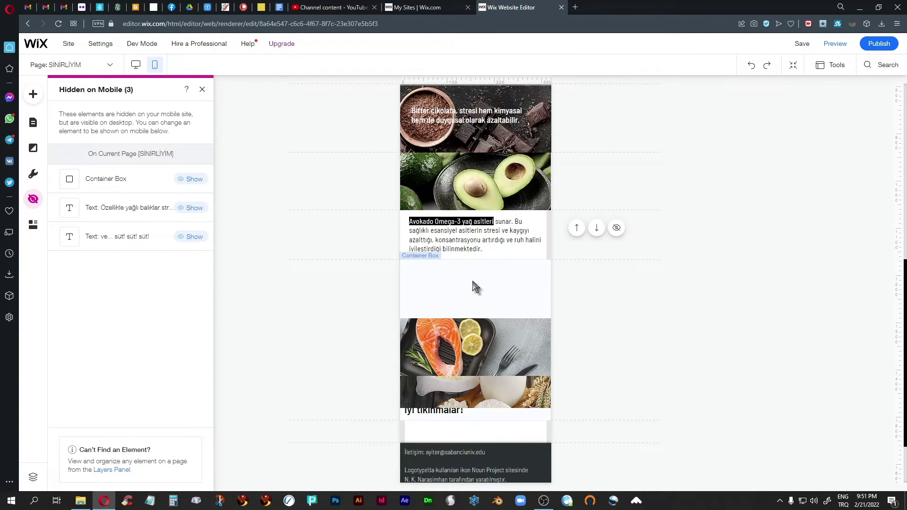
# Move the salmon photo up so it sits directly below the Avokado paragraph's container
pyautogui.click(456, 240)
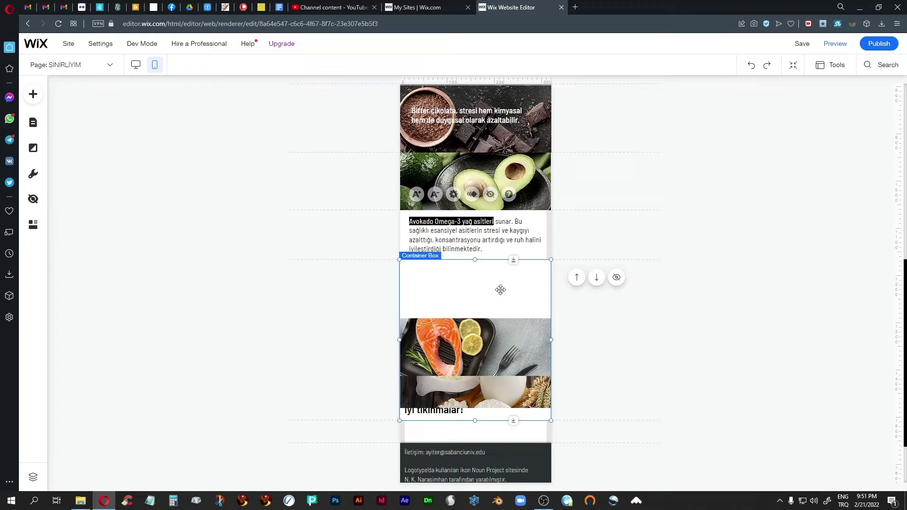
pyautogui.click(501, 345)
pyautogui.moveTo(501, 345); pyautogui.dragTo(499, 286)
# Bring the Avokado paragraph's white container back behind its text so it covers the full page width
pyautogui.click(545, 229)
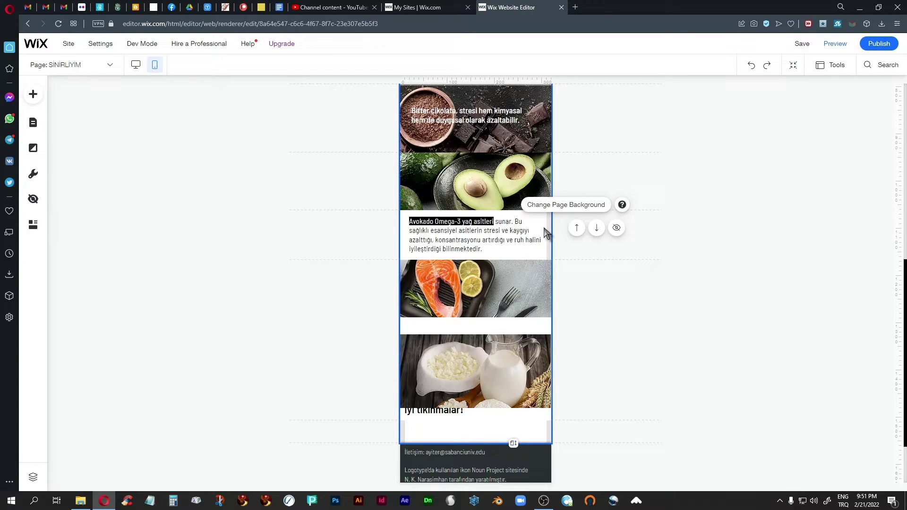
pyautogui.click(539, 229)
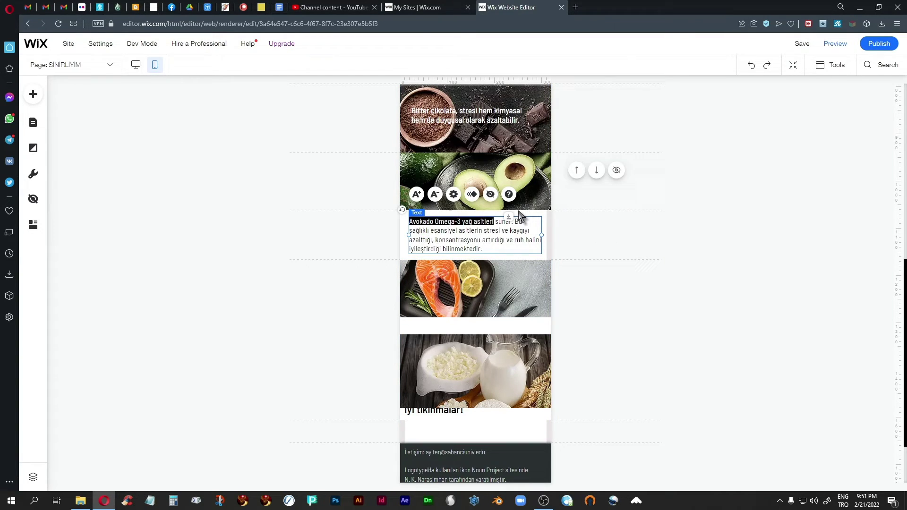
pyautogui.click(519, 213)
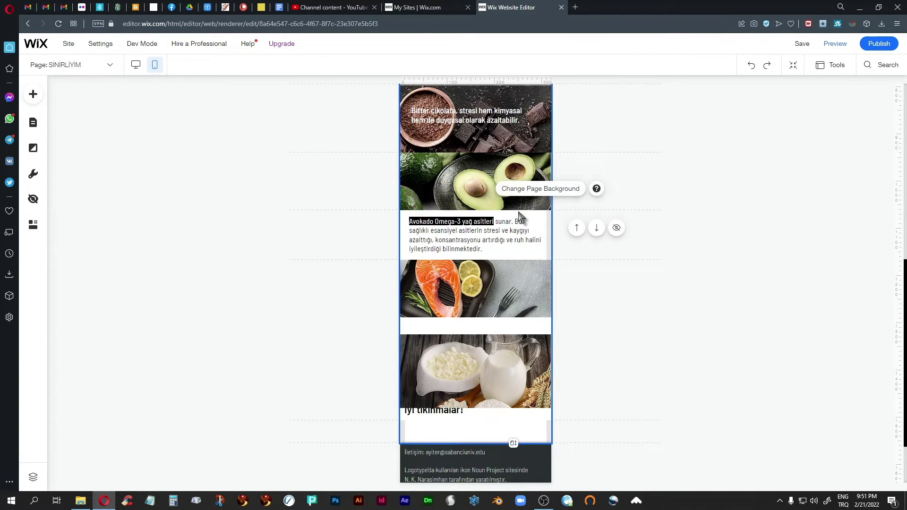
pyautogui.click(402, 215)
pyautogui.click(366, 237)
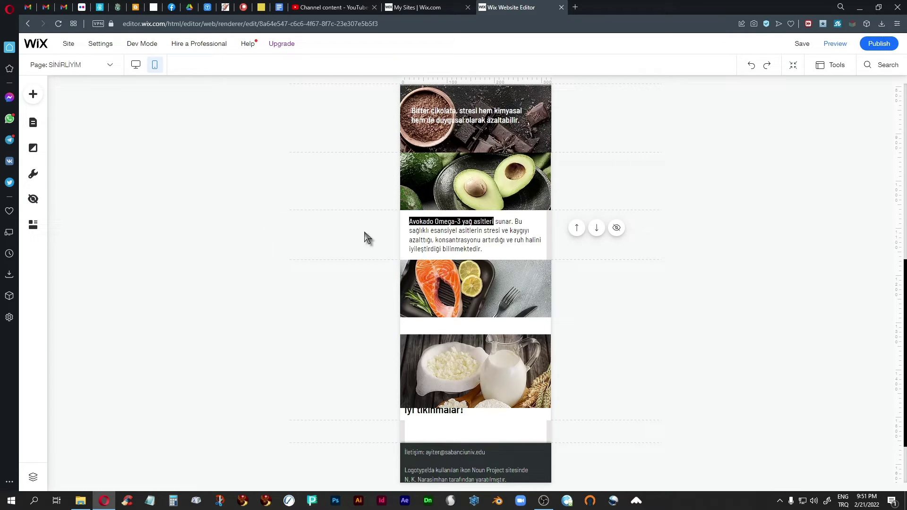
pyautogui.moveTo(406, 215); pyautogui.dragTo(415, 232)
pyautogui.click(539, 234)
# Move the dairy photo slightly up towards the salmon photo so it no longer covers the "İyi tıkınmalar!" text
pyautogui.click(447, 357)
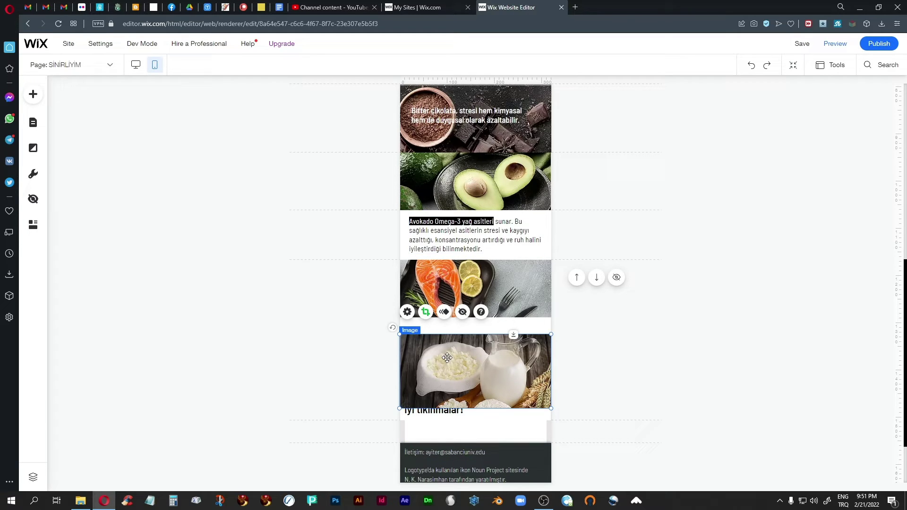
pyautogui.moveTo(447, 358); pyautogui.dragTo(447, 350)
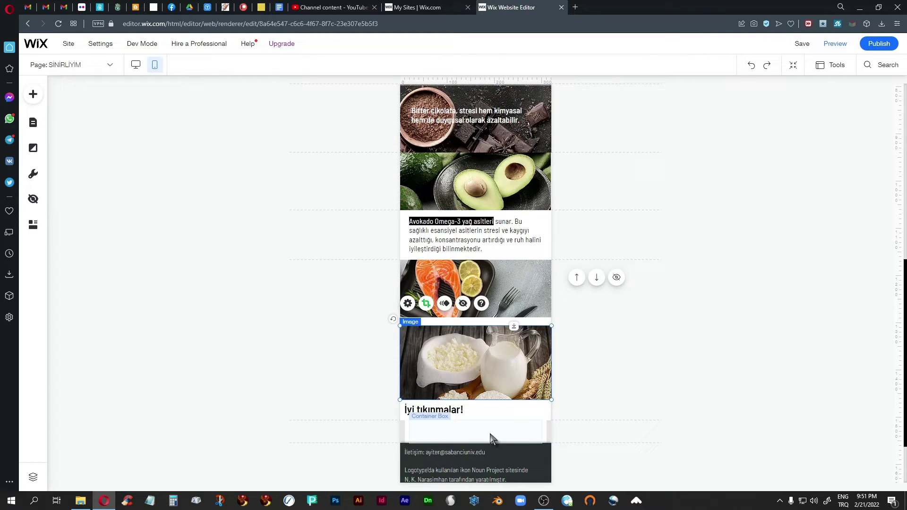
# Extend the photos' white container down to the footer and lower the "İyi tıkınmalar!" text inside it
pyautogui.click(544, 408)
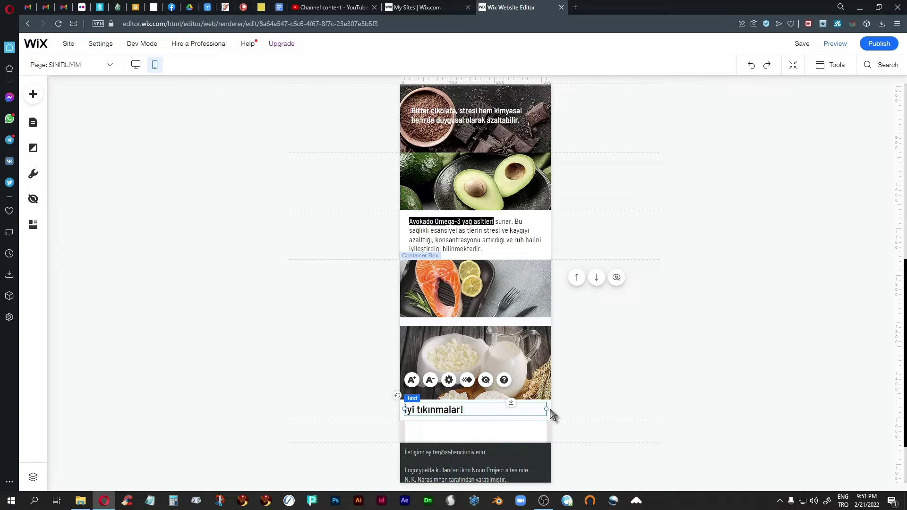
pyautogui.click(551, 408)
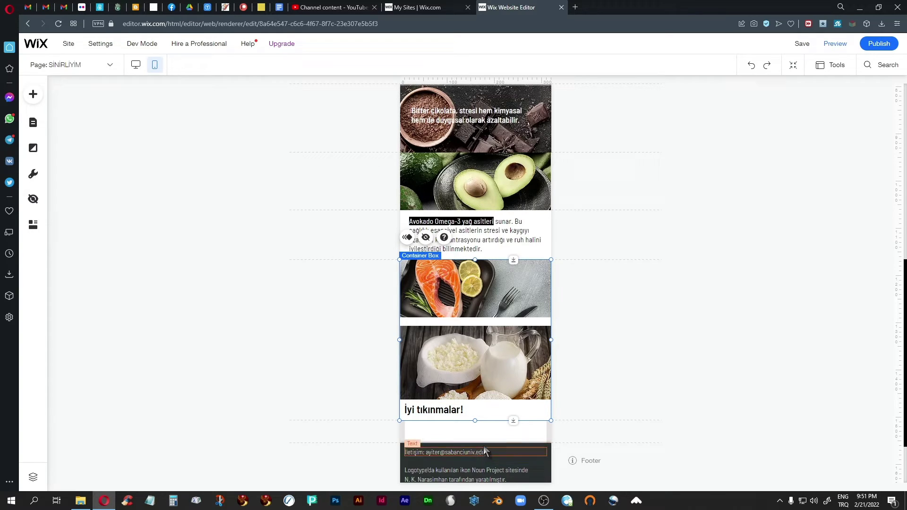
pyautogui.moveTo(476, 420); pyautogui.dragTo(475, 443)
pyautogui.moveTo(437, 410); pyautogui.dragTo(437, 425)
# Shift the Karbonhidratlar paragraph towards the left edge, widen its text box, and centre it vertically in its white container
pyautogui.scroll(6, 470, 326)
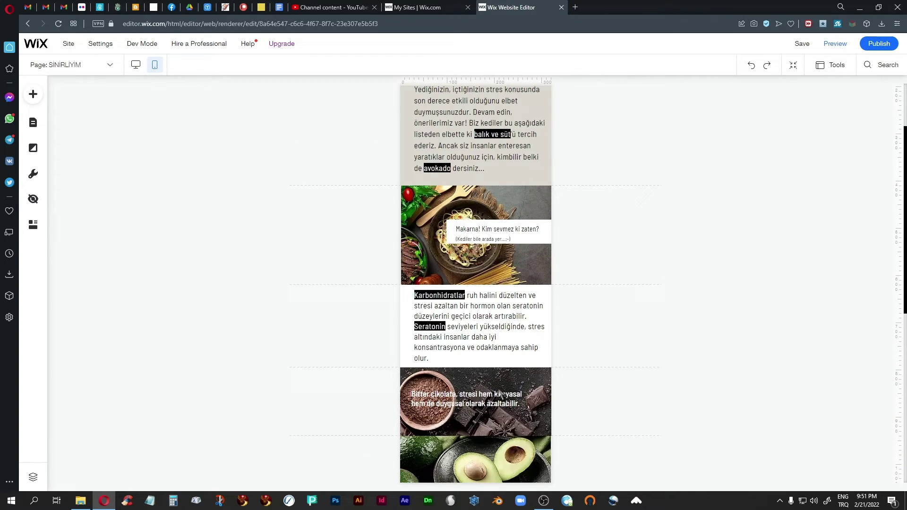
pyautogui.click(470, 326)
pyautogui.moveTo(470, 326); pyautogui.dragTo(463, 326)
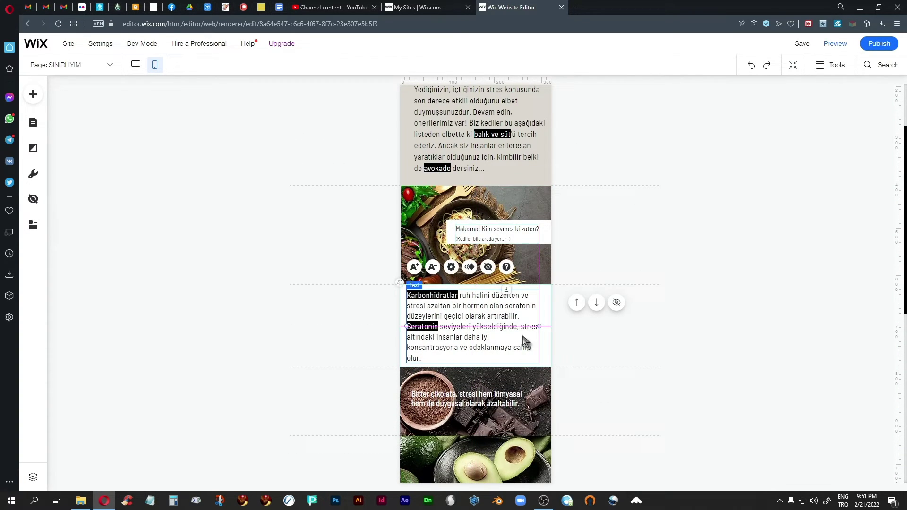
pyautogui.moveTo(539, 327); pyautogui.dragTo(547, 327)
pyautogui.moveTo(475, 319); pyautogui.dragTo(475, 323)
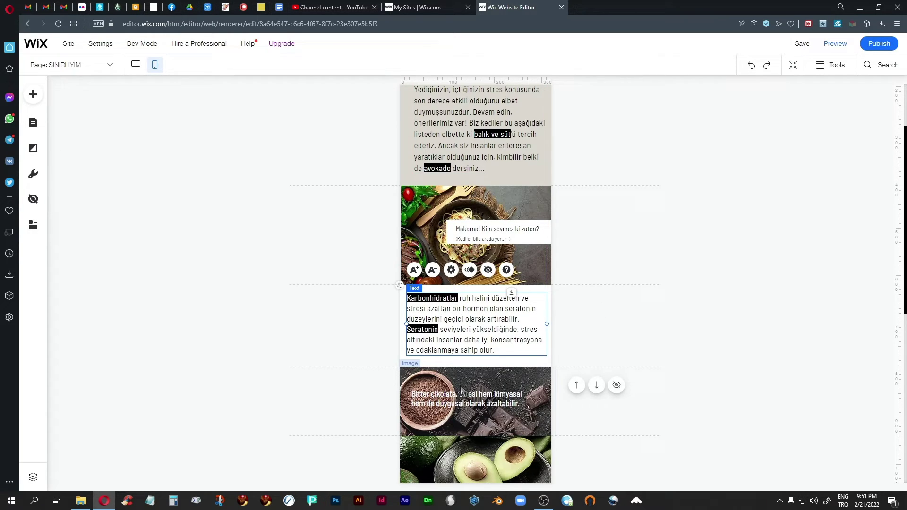
# Move the "İyi tıkınmalar!" text slightly up towards the dairy photo
pyautogui.scroll(2, 460, 385)
pyautogui.scroll(-10, 460, 386)
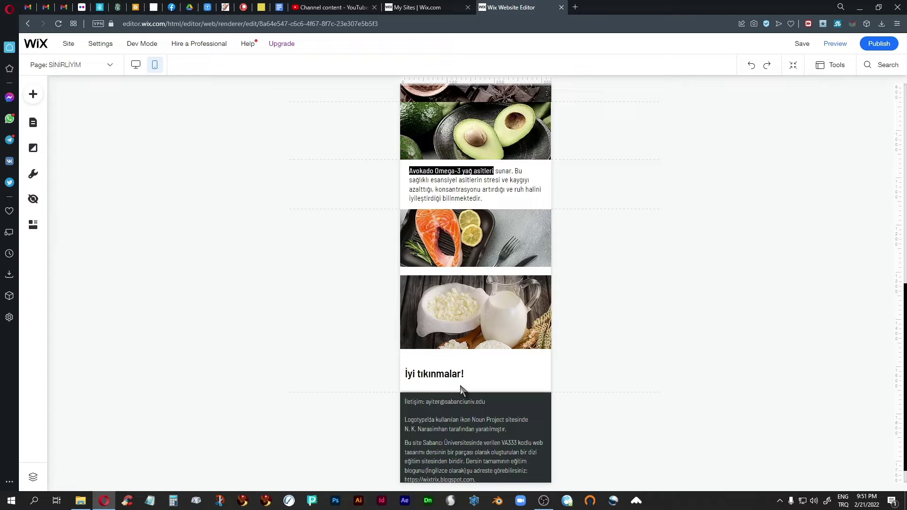
pyautogui.click(434, 349)
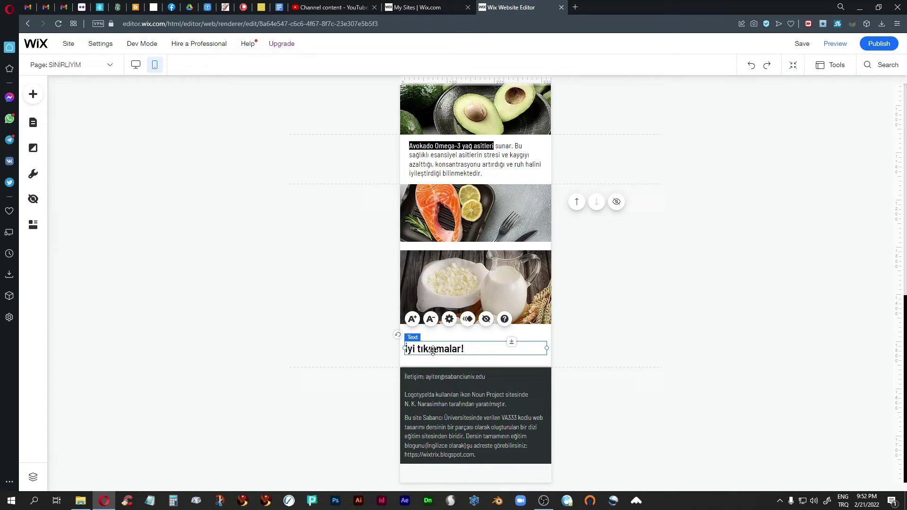
pyautogui.moveTo(433, 350); pyautogui.dragTo(433, 345)
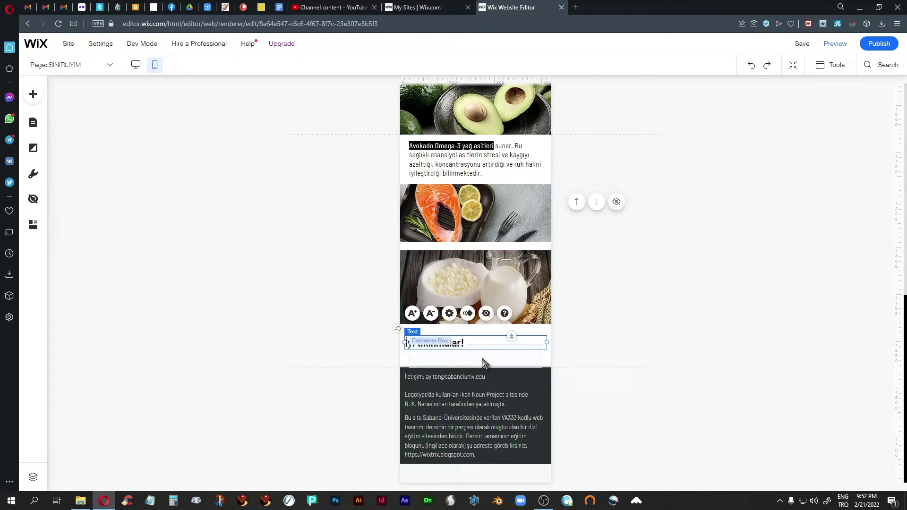
# Hide the small empty container box behind the "İyi tıkınmalar!" text on mobile
pyautogui.click(466, 365)
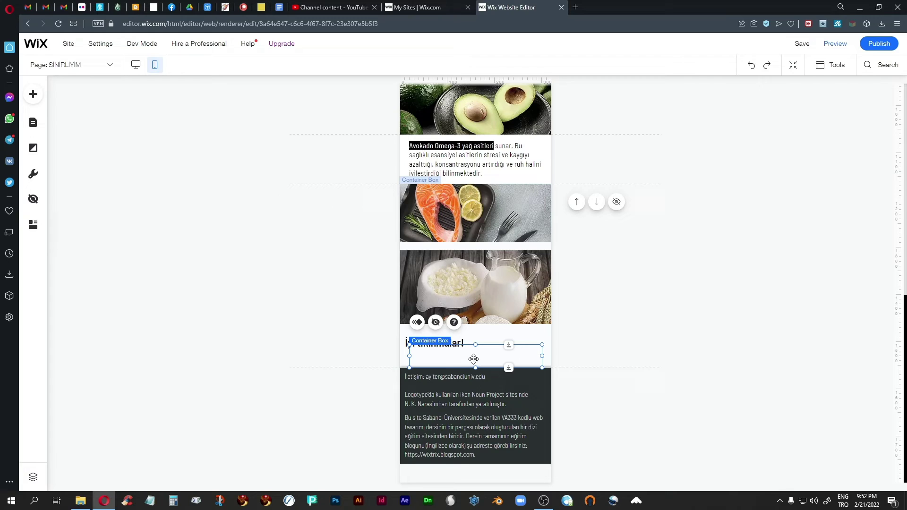
pyautogui.click(499, 329)
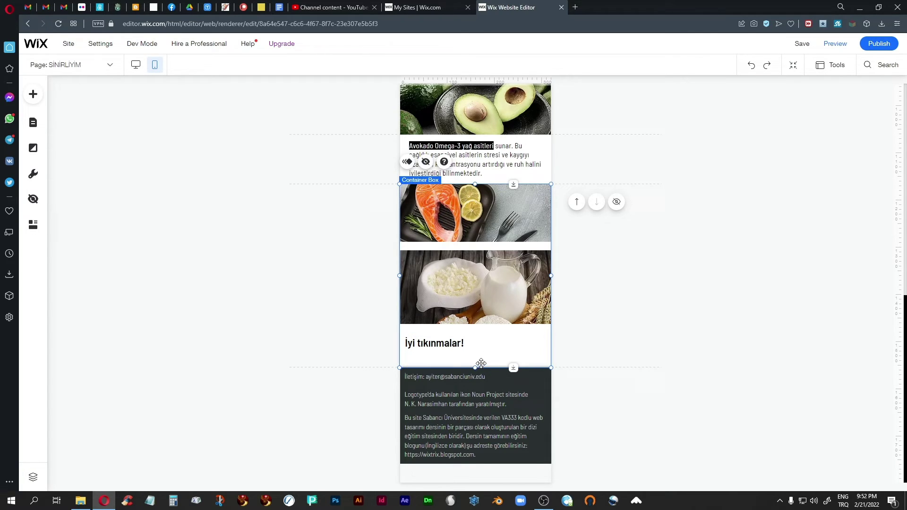
pyautogui.click(349, 381)
pyautogui.click(480, 365)
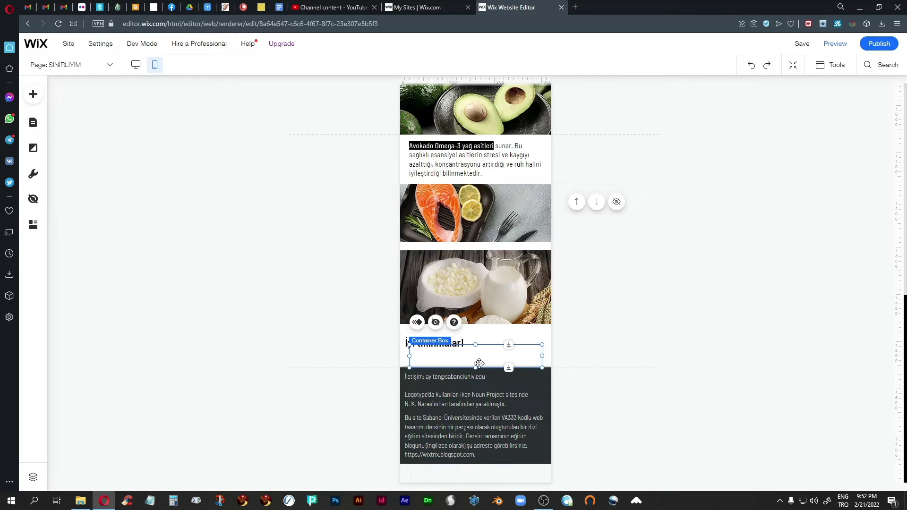
pyautogui.click(436, 323)
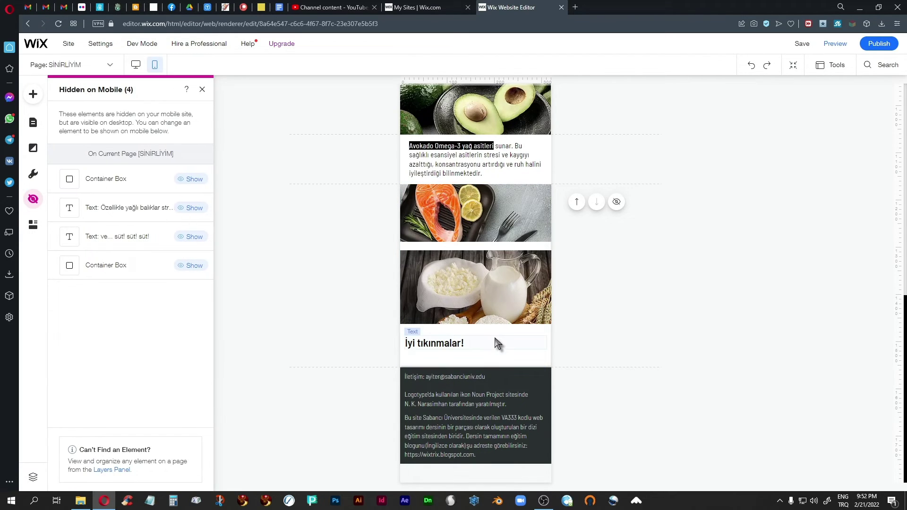
# Nudge the "İyi tıkınmalar!" text further up and shorten the surrounding container from its lower edge to reduce the gap above the footer
pyautogui.click(520, 345)
pyautogui.click(503, 361)
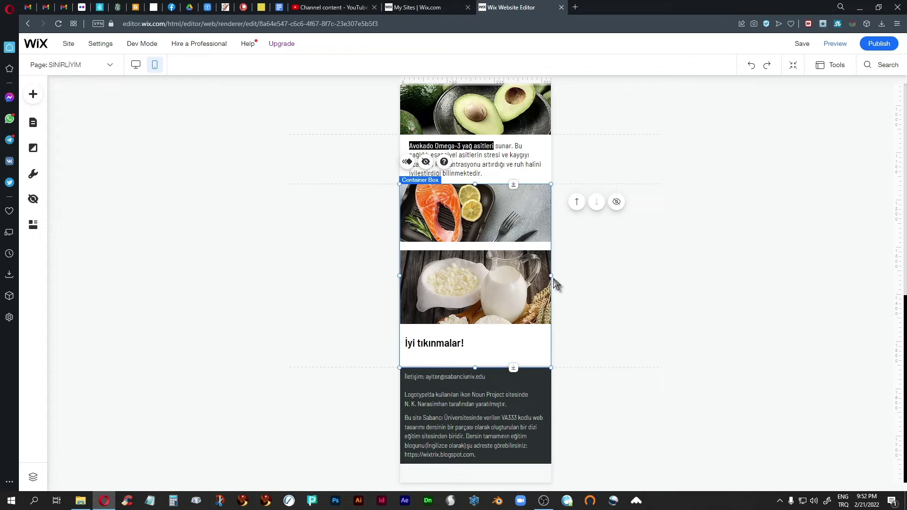
pyautogui.click(347, 338)
pyautogui.click(438, 344)
pyautogui.moveTo(438, 344); pyautogui.dragTo(437, 341)
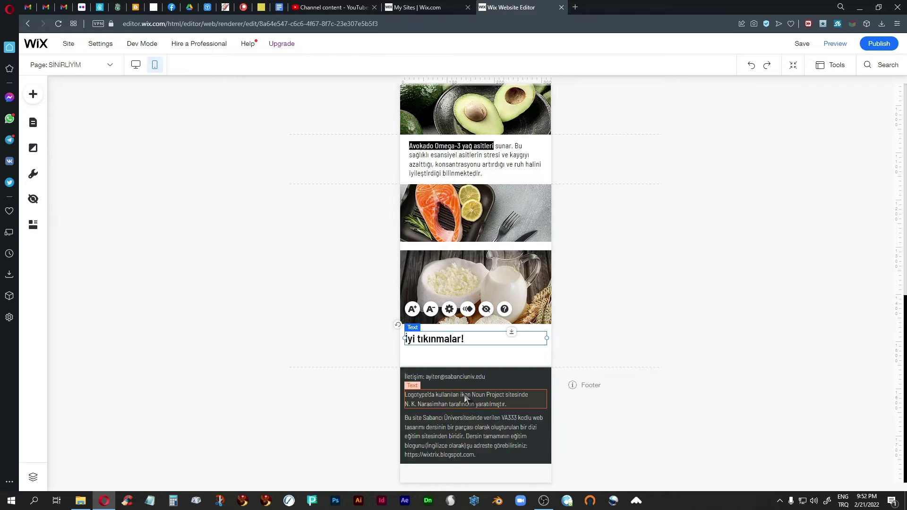
pyautogui.click(526, 361)
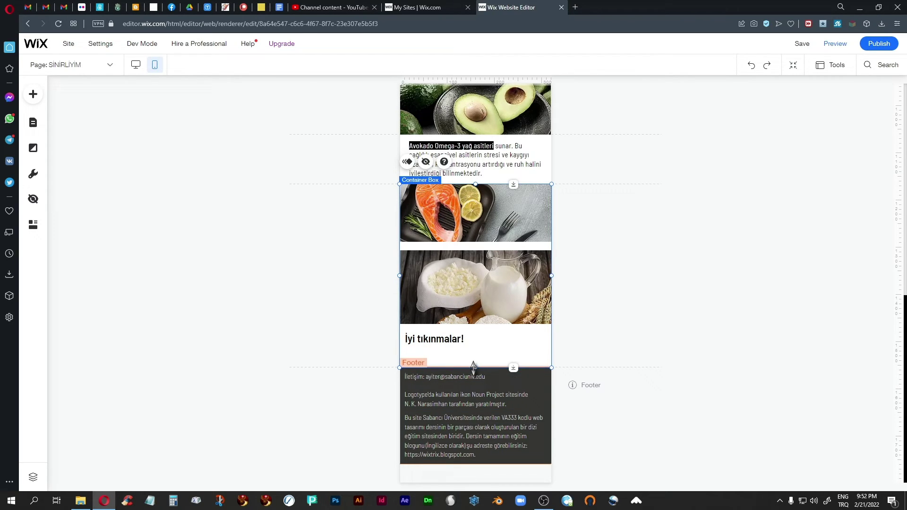
pyautogui.moveTo(475, 361); pyautogui.dragTo(476, 358)
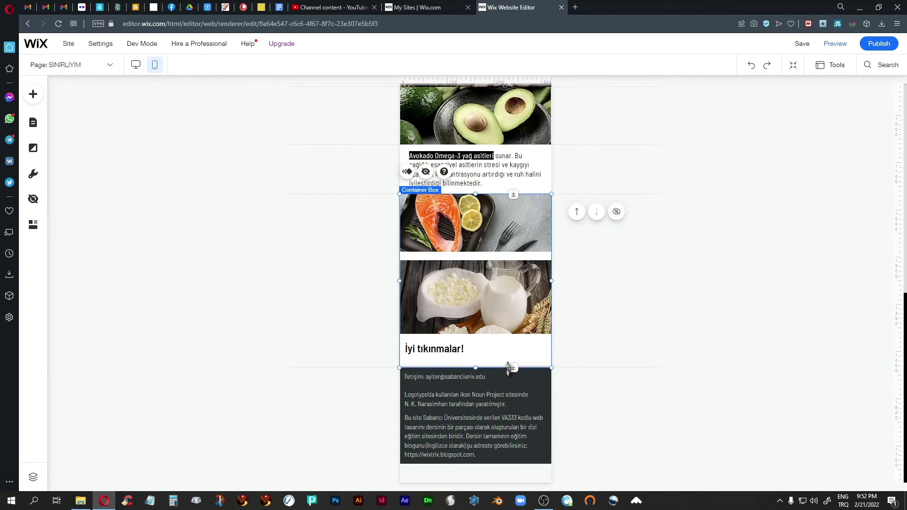
# Reduce the font size of the footer's contact line, and set its course paragraph and logo credit text to 12px
pyautogui.scroll(7, 443, 375)
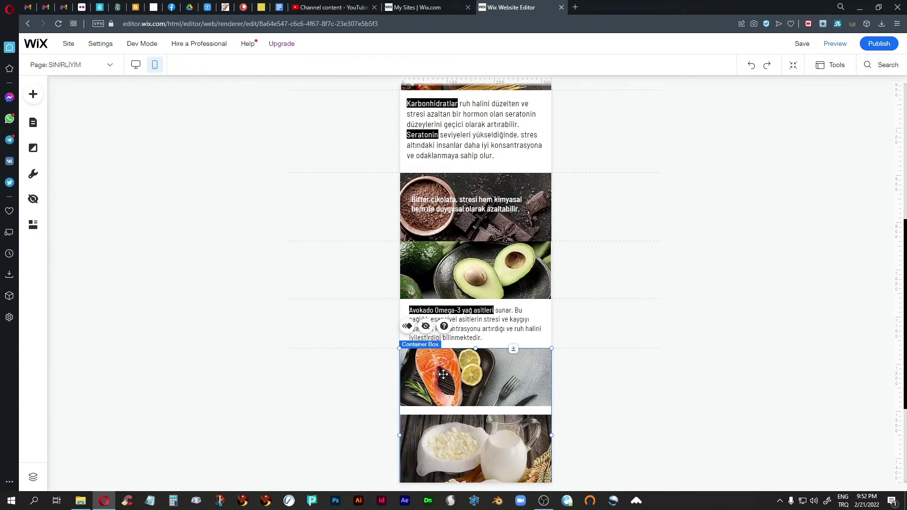
pyautogui.scroll(2, 445, 378)
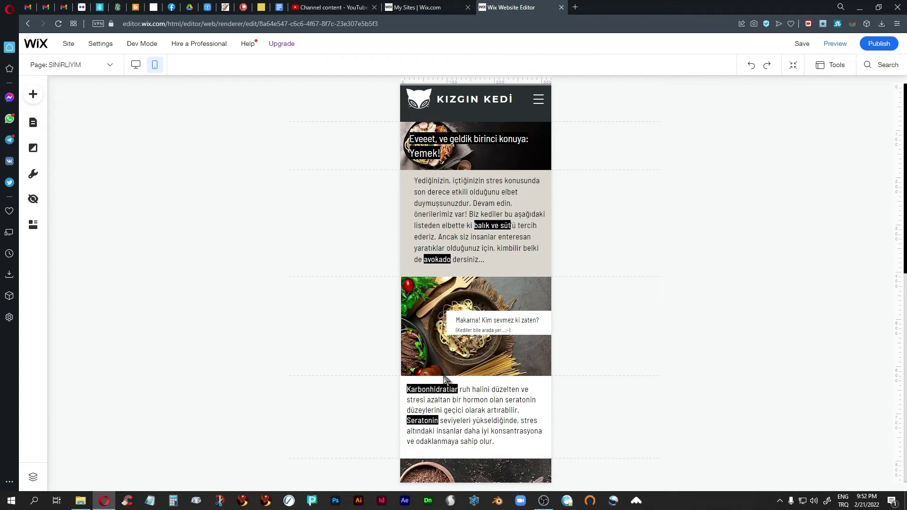
pyautogui.scroll(-9, 345, 344)
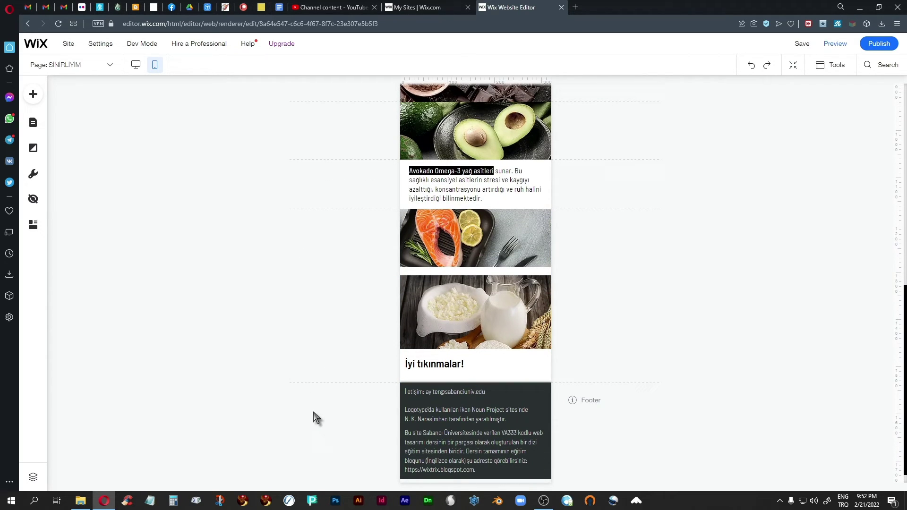
pyautogui.click(435, 390)
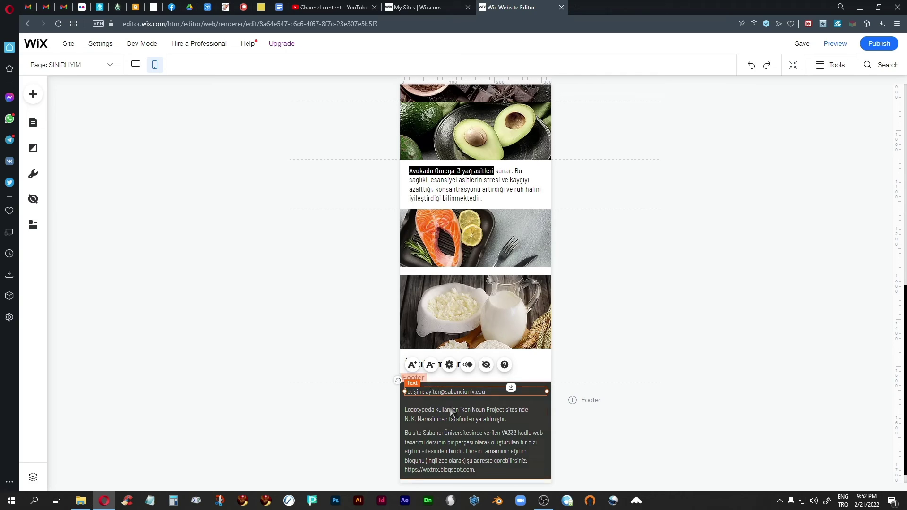
pyautogui.click(455, 434)
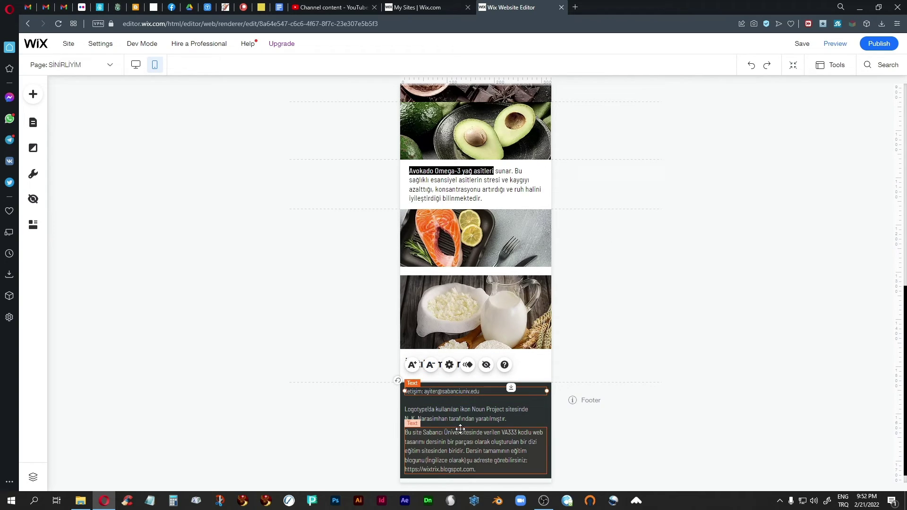
pyautogui.click(431, 406)
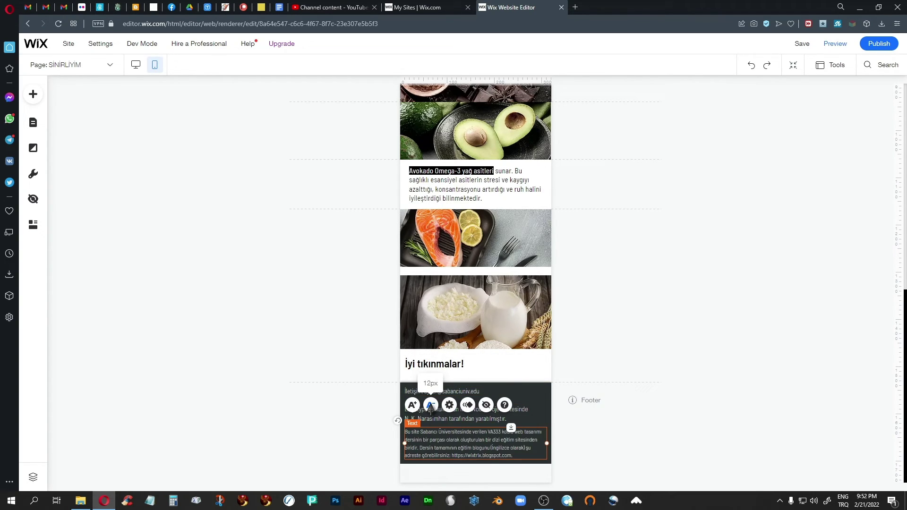
pyautogui.click(472, 420)
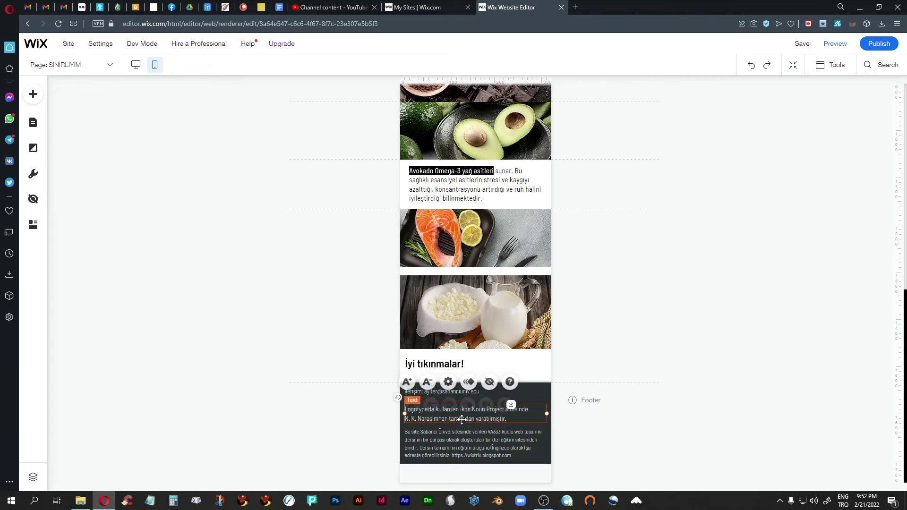
pyautogui.click(430, 383)
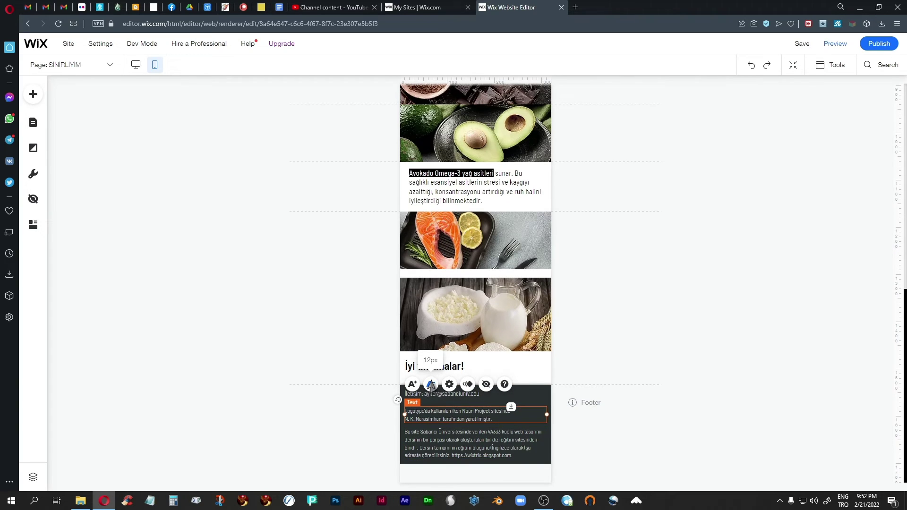
# Extend the footer downward to a height of about 205 and move its course paragraph lower, away from the logo credit
pyautogui.click(543, 460)
pyautogui.moveTo(515, 465); pyautogui.dragTo(517, 462)
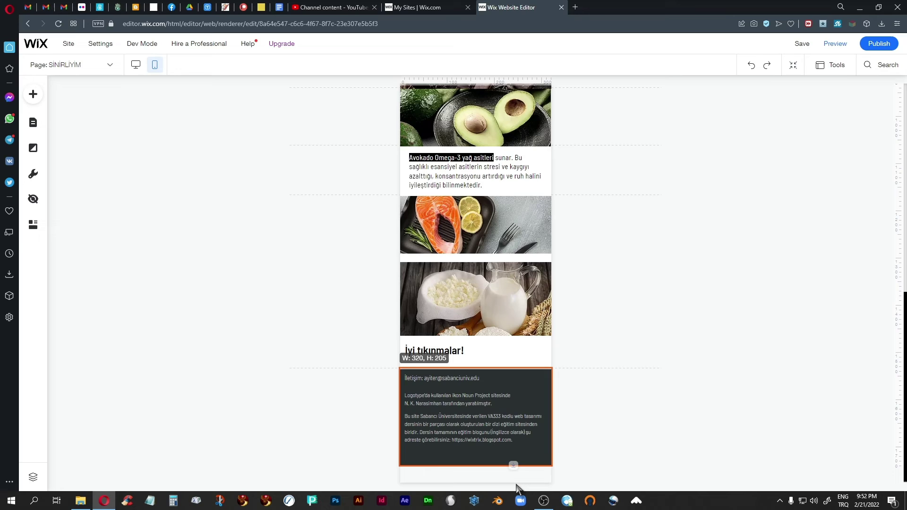
pyautogui.click(467, 424)
pyautogui.moveTo(465, 422); pyautogui.dragTo(466, 433)
pyautogui.click(647, 430)
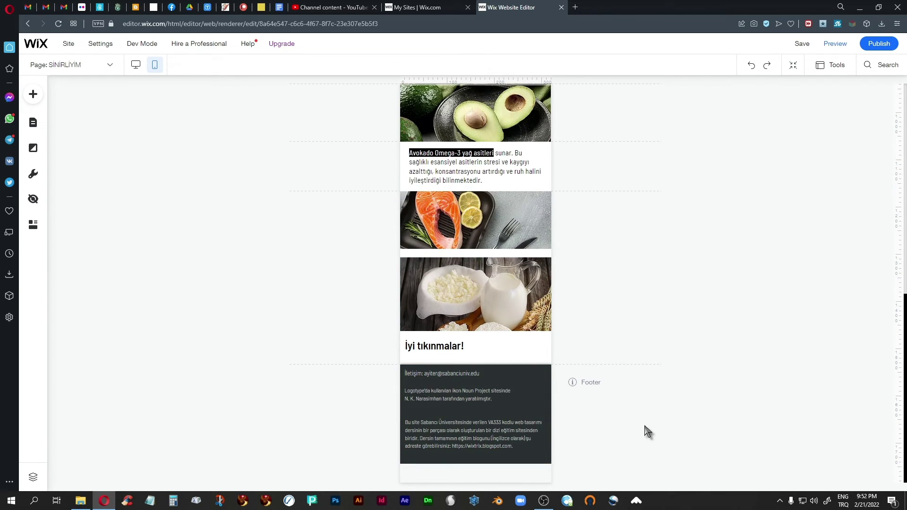
# Shrink the font of the "Yediğinizin, içtiğinizin" intro paragraph and centre the text within its beige container
pyautogui.scroll(15, 614, 451)
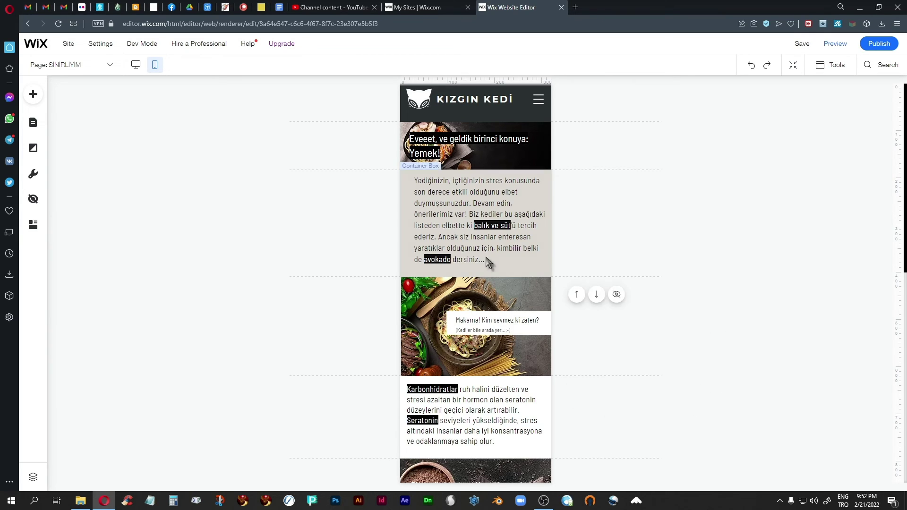
pyautogui.click(477, 212)
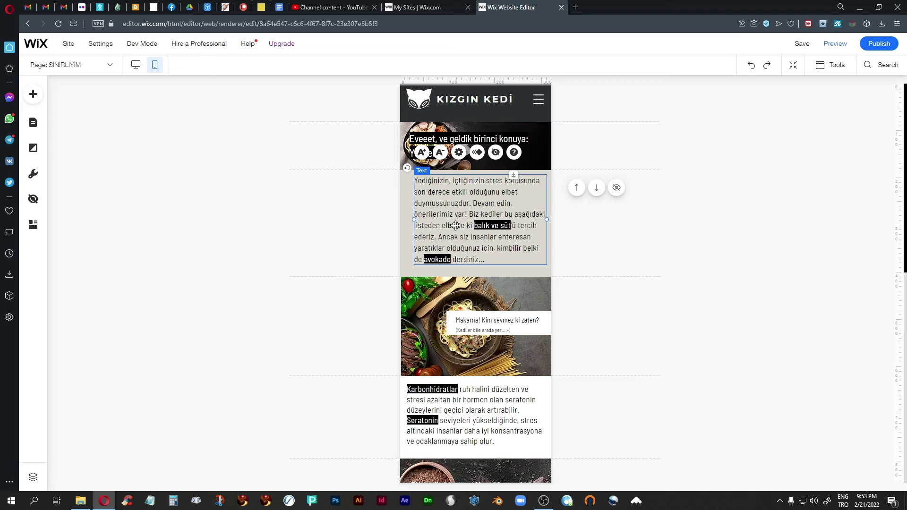
pyautogui.click(439, 152)
pyautogui.click(439, 153)
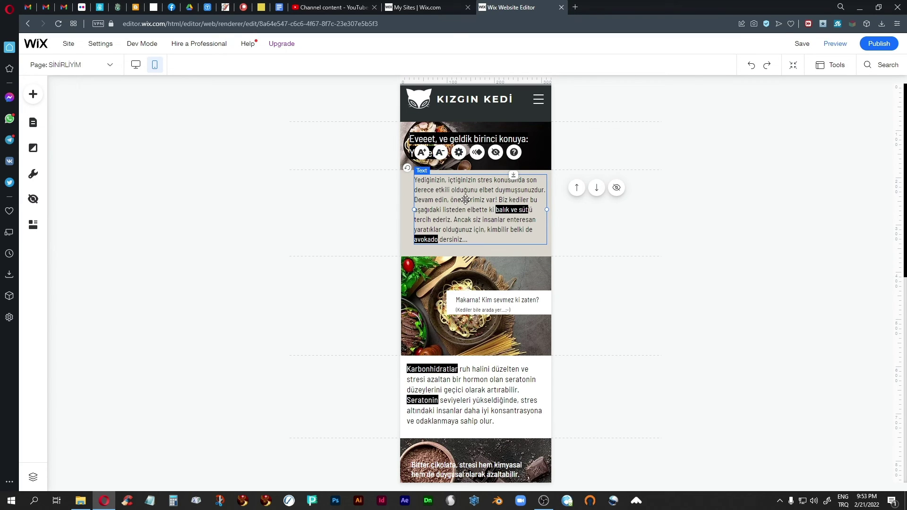
pyautogui.moveTo(460, 201); pyautogui.dragTo(456, 204)
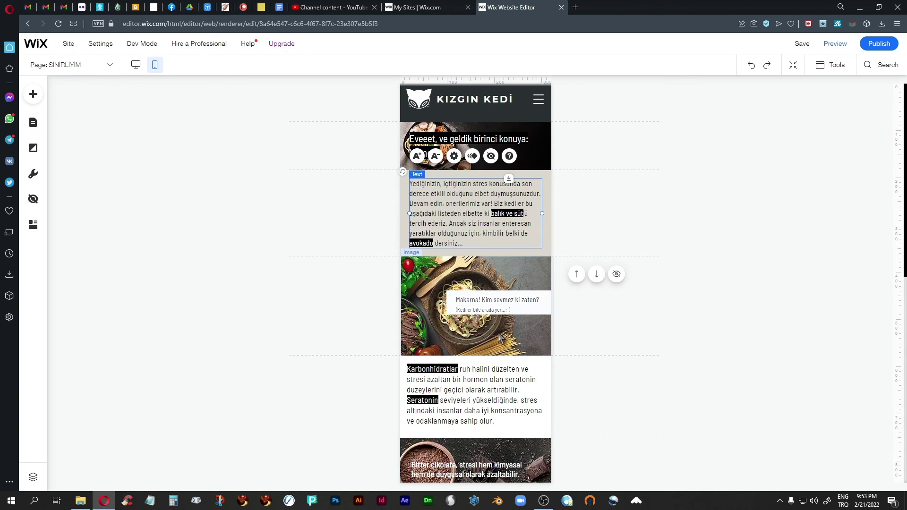
pyautogui.scroll(-8, 499, 334)
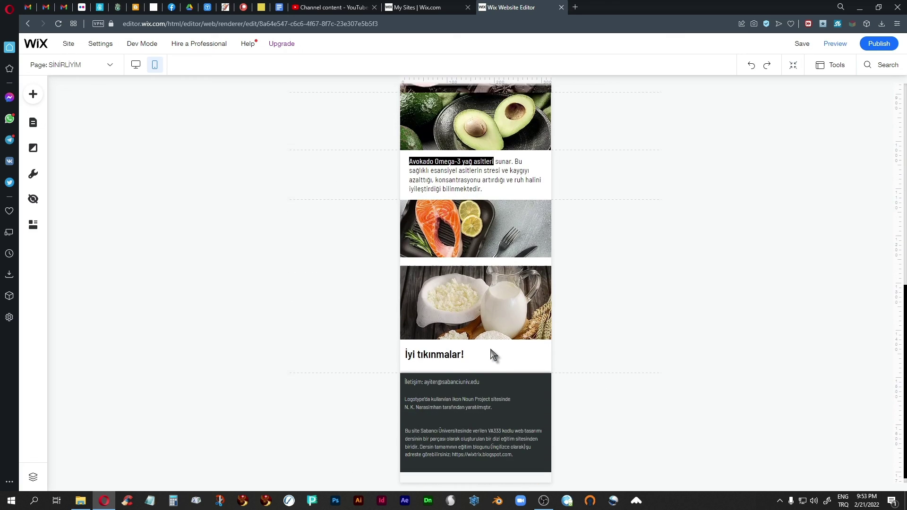
pyautogui.scroll(-1, 493, 354)
pyautogui.scroll(9, 493, 355)
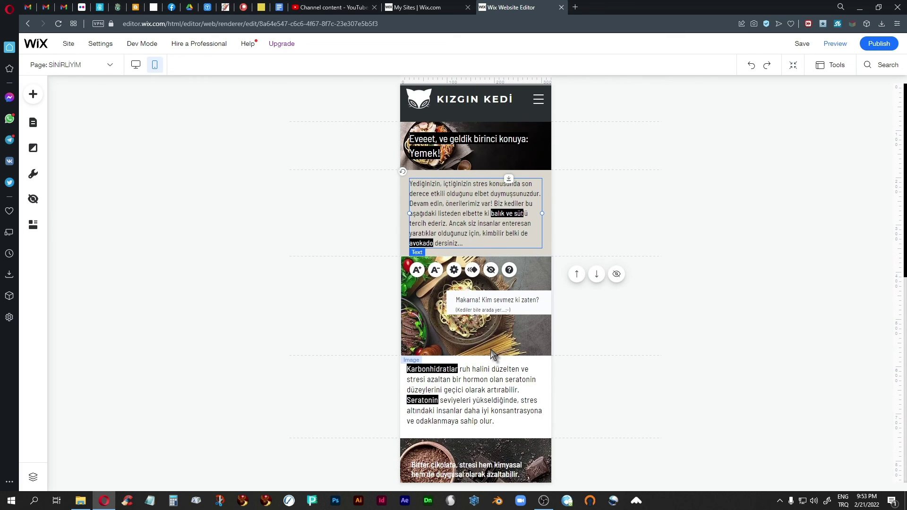
pyautogui.click(705, 336)
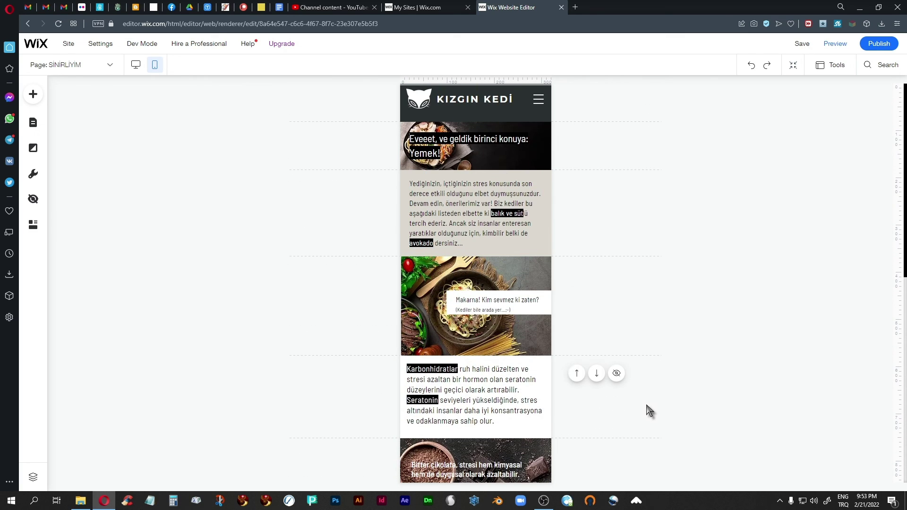